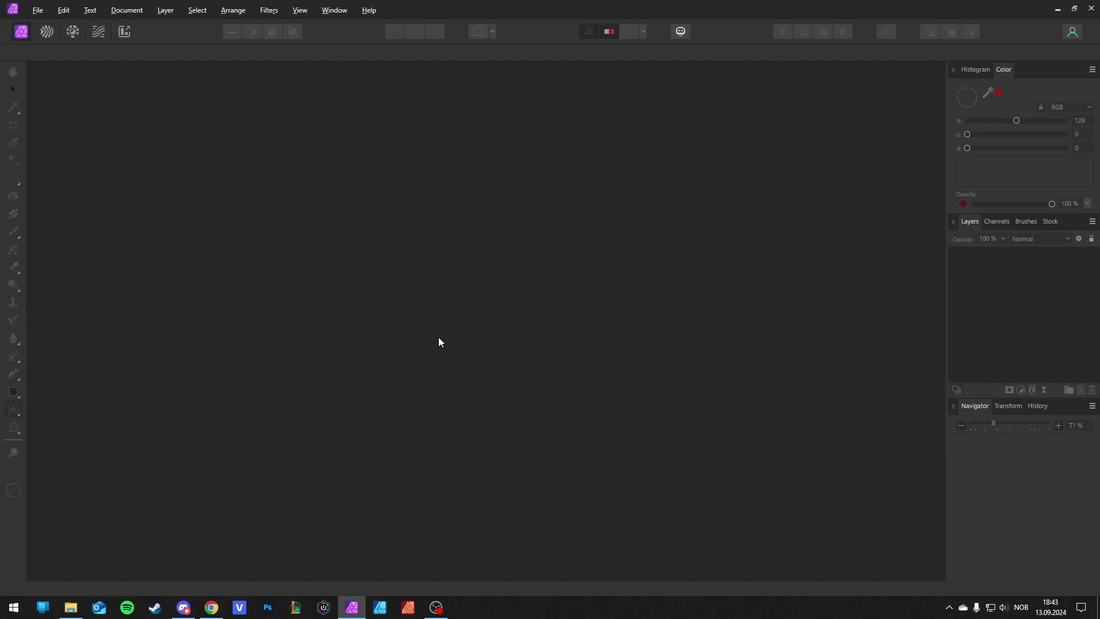
Create a new 1920×1080 document from the FHD 1080p preset
{"action": "left_click", "coordinate": [39, 12]}
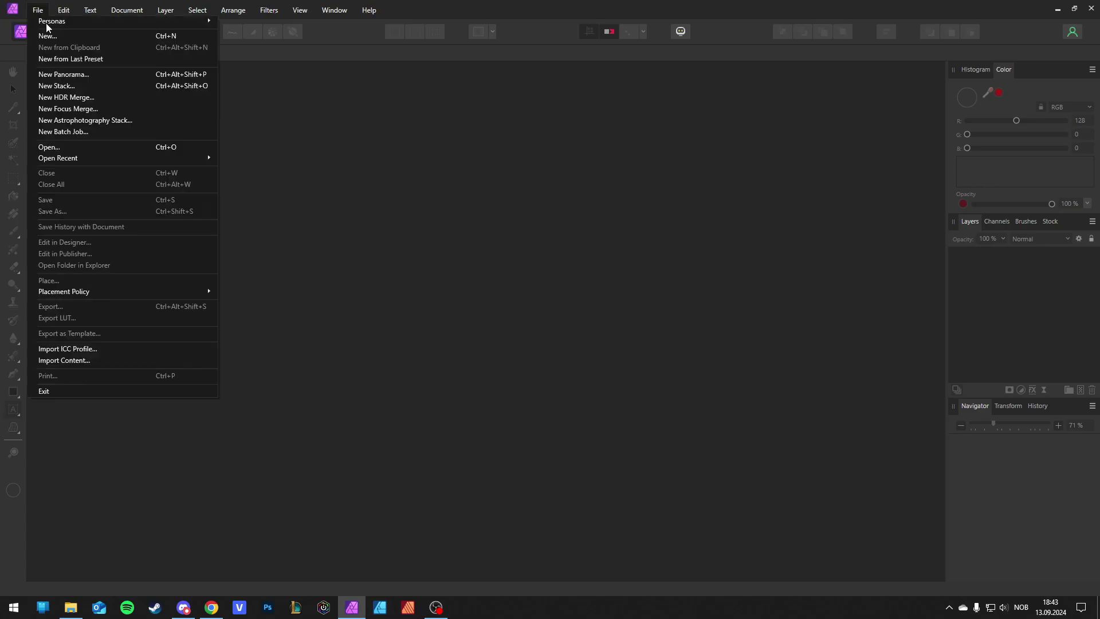
{"action": "left_click", "coordinate": [48, 23]}
{"action": "scroll", "coordinate": [373, 428], "scroll_direction": "down", "scroll_amount": 1}
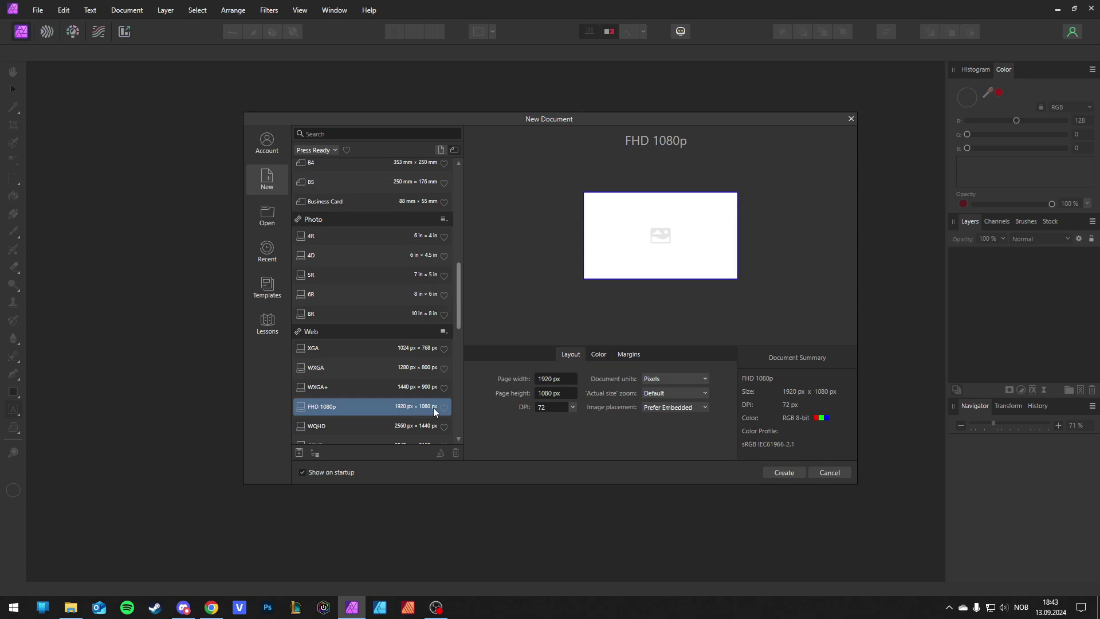
{"action": "left_click", "coordinate": [785, 473]}
Add a fill layer and set its colour to solid black
{"action": "left_click", "coordinate": [165, 10]}
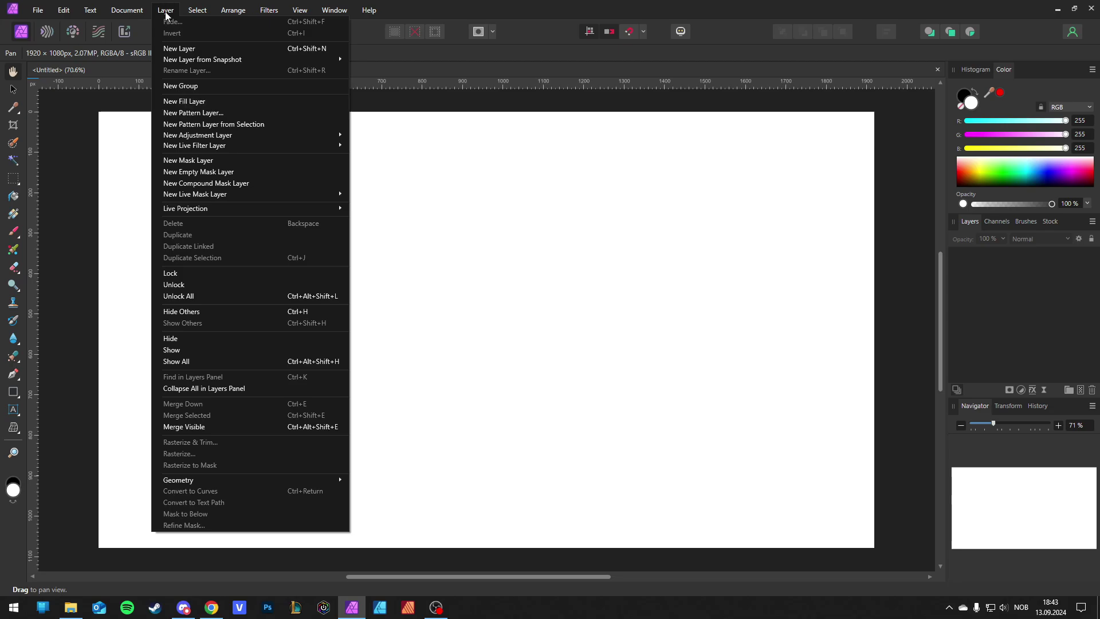
{"action": "left_click", "coordinate": [184, 102]}
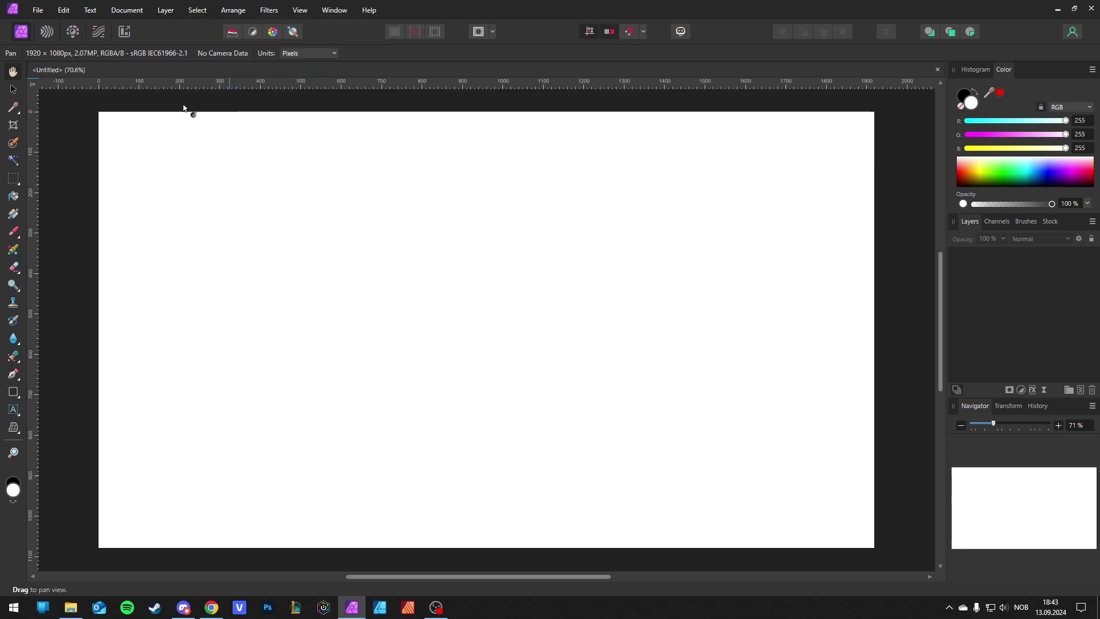
{"action": "left_click", "coordinate": [173, 53]}
{"action": "left_click_drag", "start_coordinate": [225, 162], "coordinate": [49, 221]}
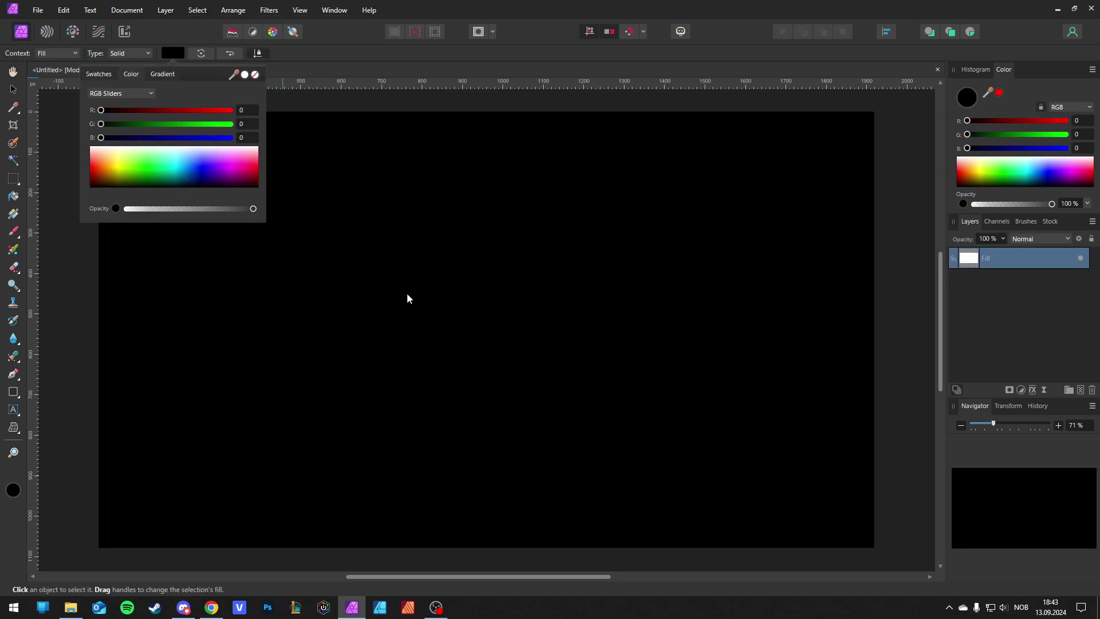
{"action": "left_click", "coordinate": [297, 270]}
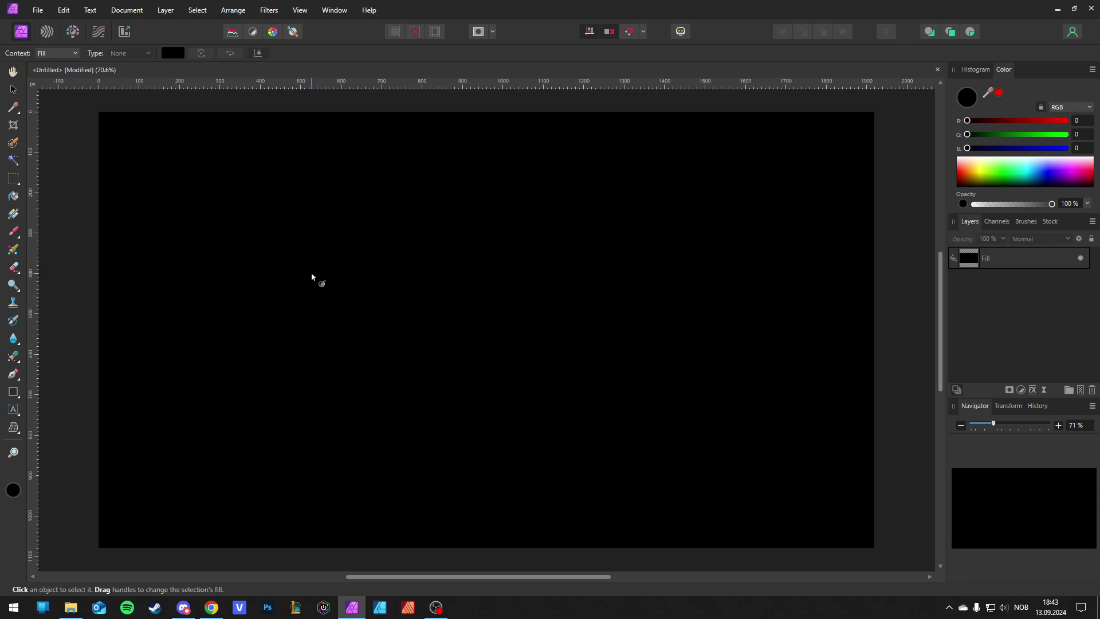
{"action": "key", "text": "t"}
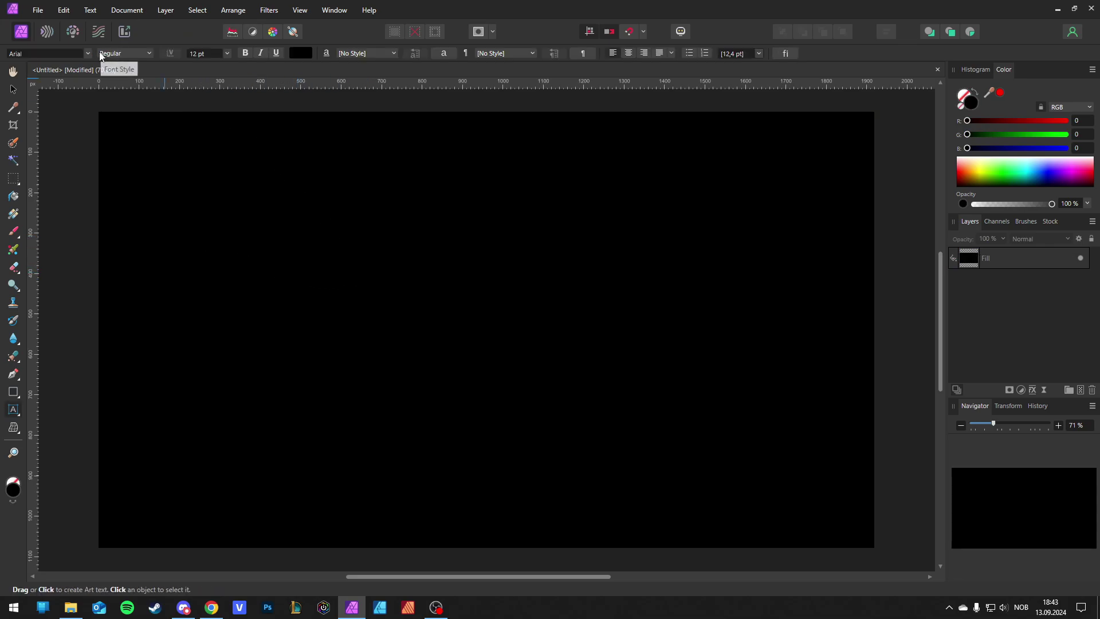
Start artistic text on the canvas in the DEMONS font at 300 pt
{"action": "left_click", "coordinate": [383, 306]}
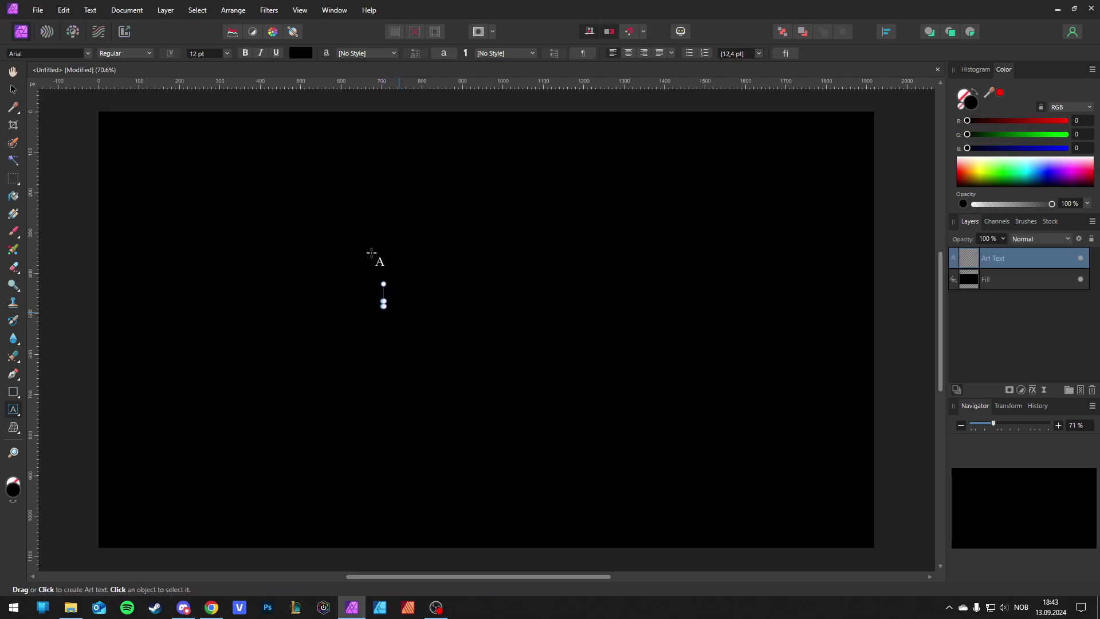
{"action": "left_click", "coordinate": [87, 52]}
{"action": "type", "text": "demons"}
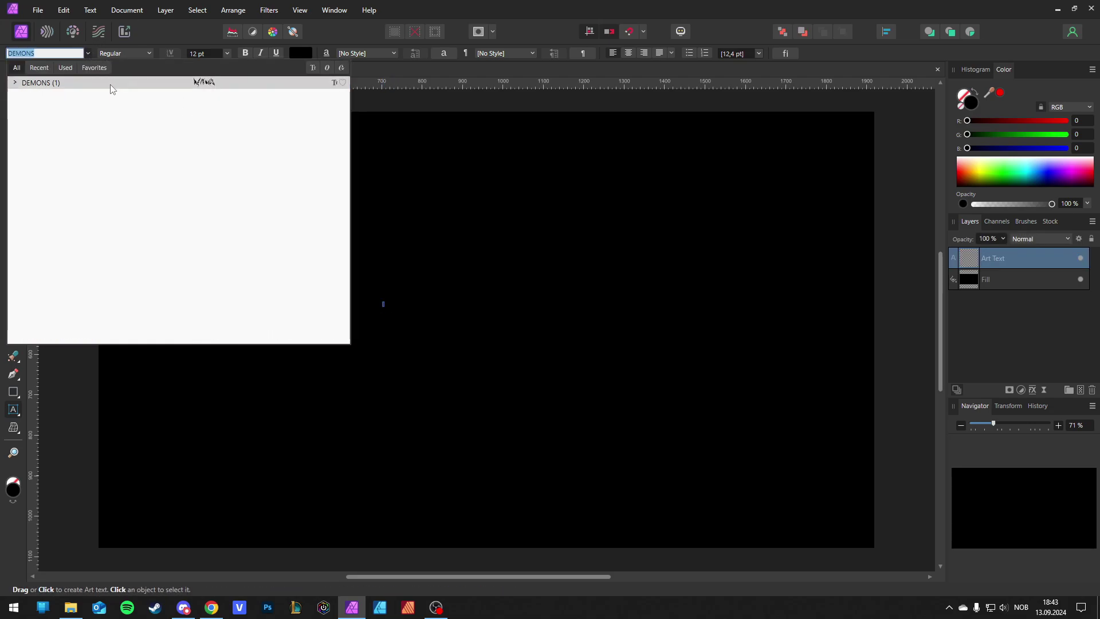
{"action": "left_click", "coordinate": [108, 82]}
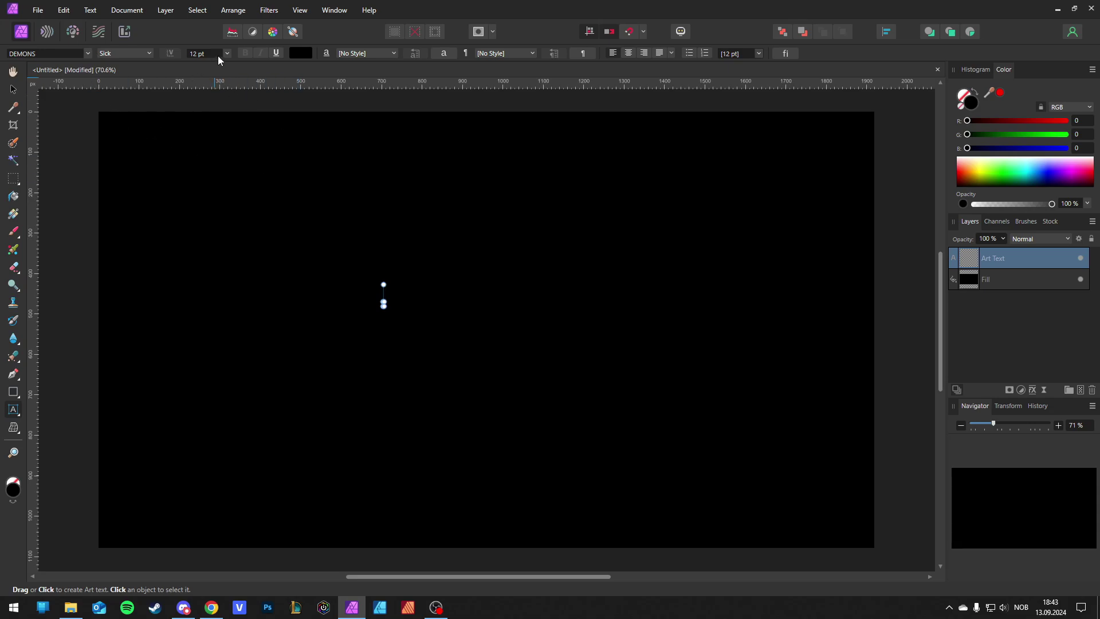
{"action": "type", "text": "300"}
{"action": "key", "text": "Return"}
Set the text colour to grey RGB 128/128/128 and type 'Lew2D'
{"action": "left_click", "coordinate": [300, 53]}
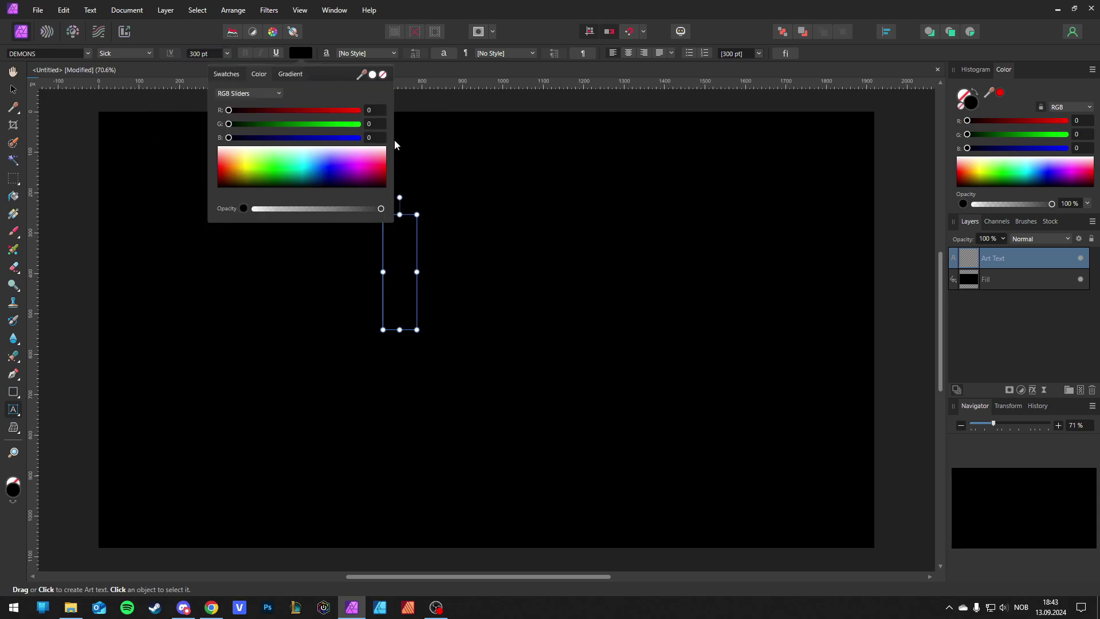
{"action": "type", "text": "128"}
{"action": "key", "text": "Return"}
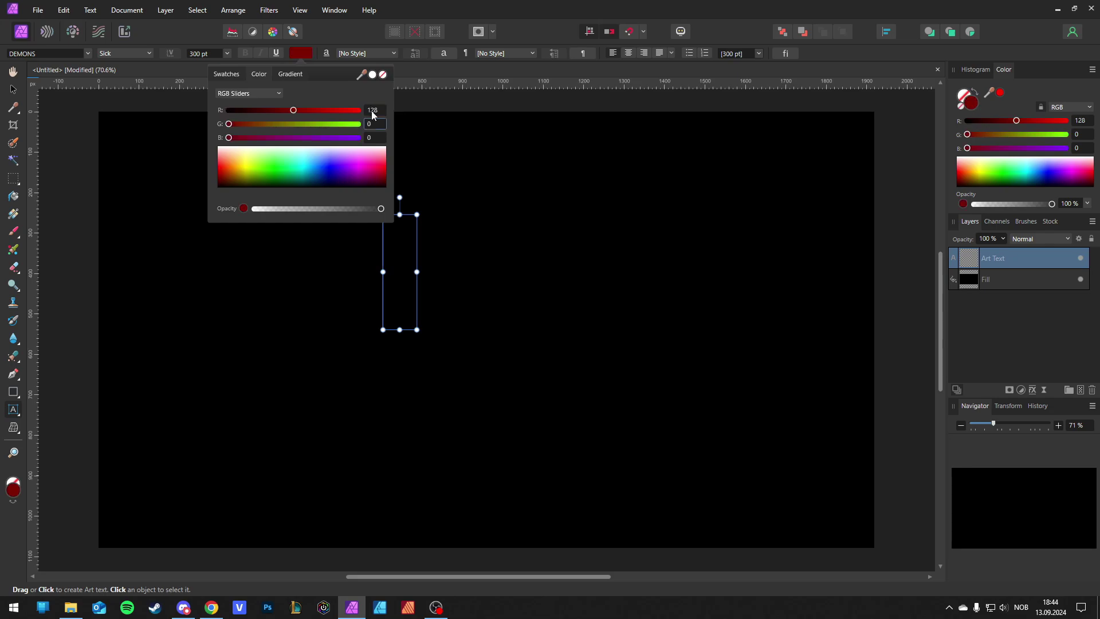
{"action": "left_click", "coordinate": [381, 125]}
{"action": "type", "text": "128"}
{"action": "key", "text": "Tab"}
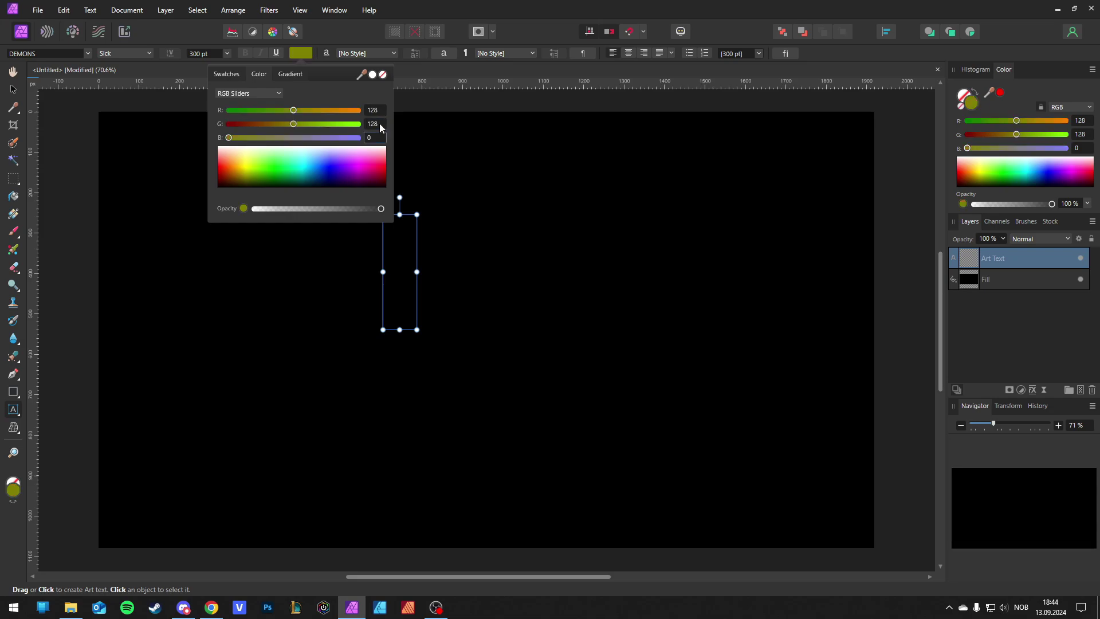
{"action": "key", "text": "Return"}
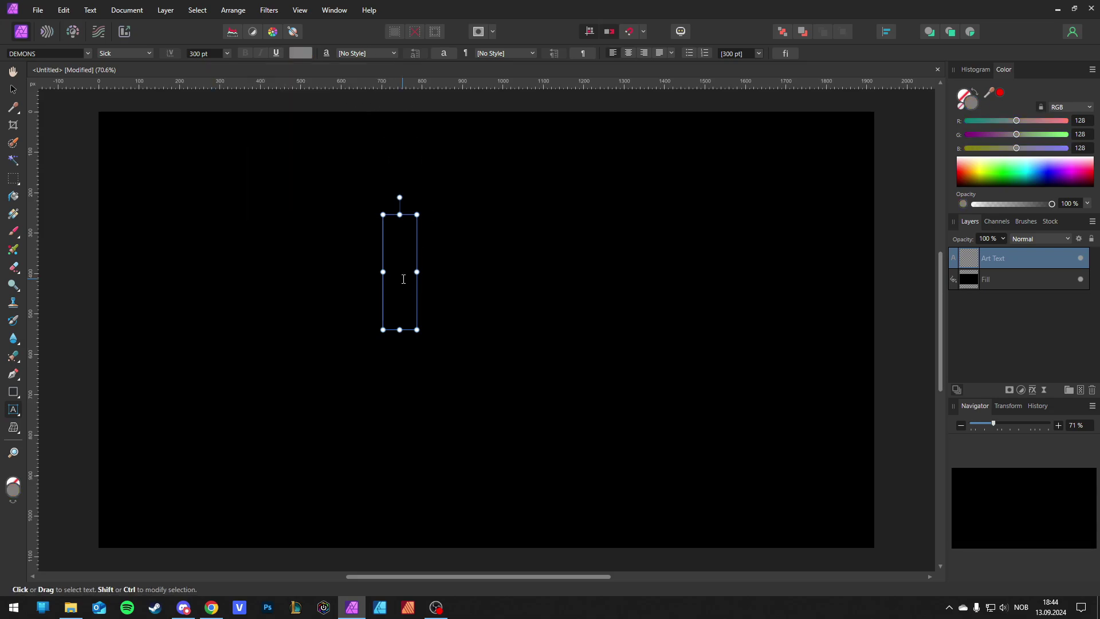
{"action": "type", "text": "Lew2D"}
{"action": "key", "text": "Escape"}
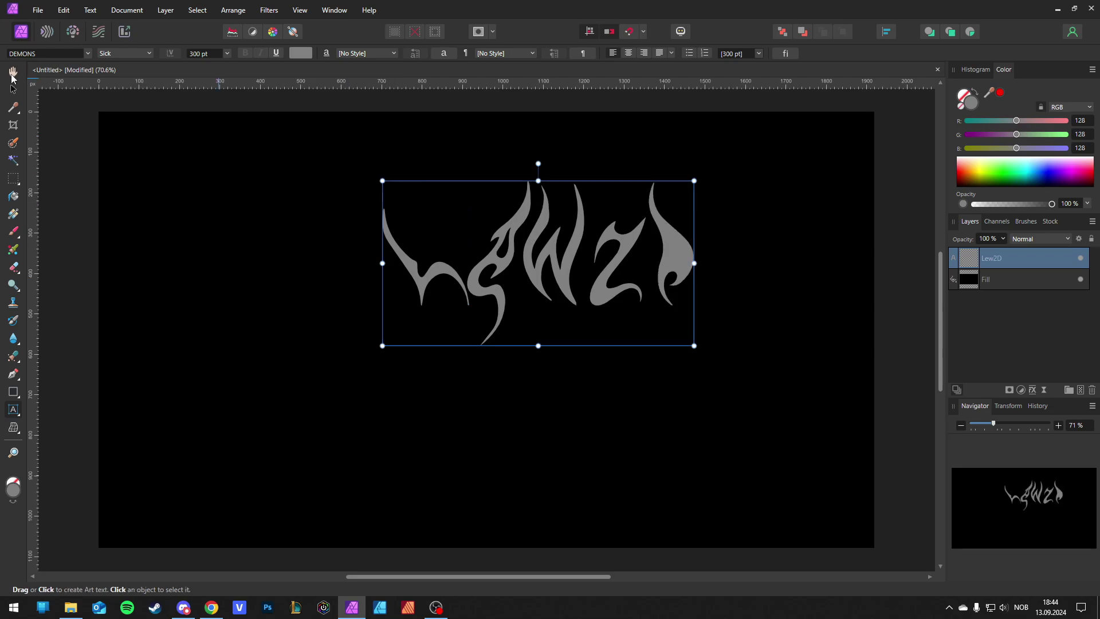
Centre the Lew2D text horizontally and vertically on the canvas
{"action": "left_click", "coordinate": [13, 73]}
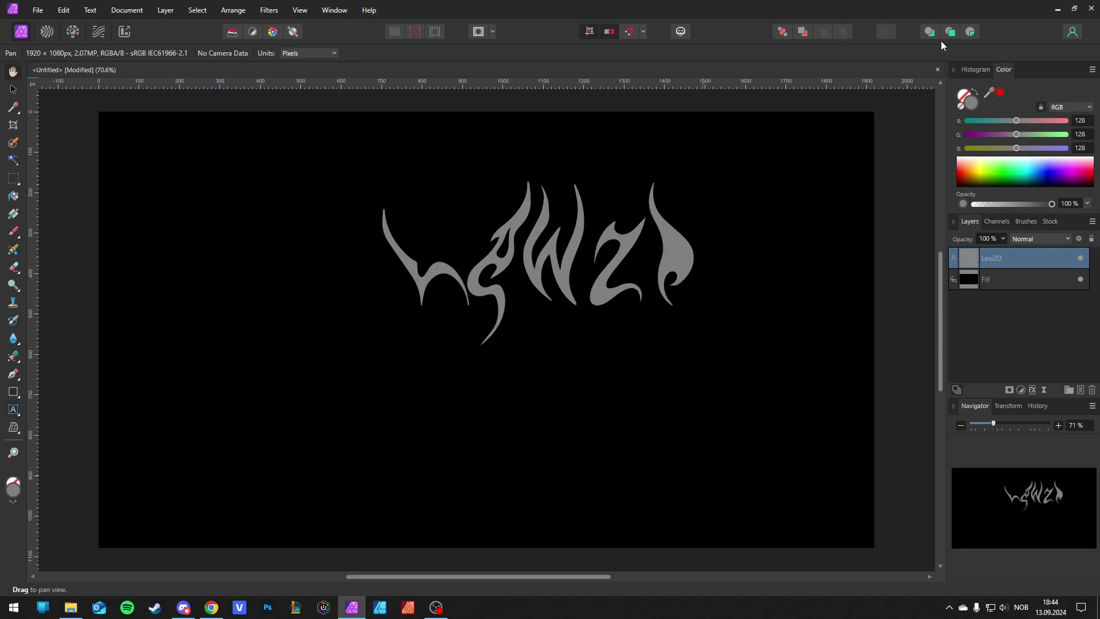
{"action": "left_click", "coordinate": [13, 90]}
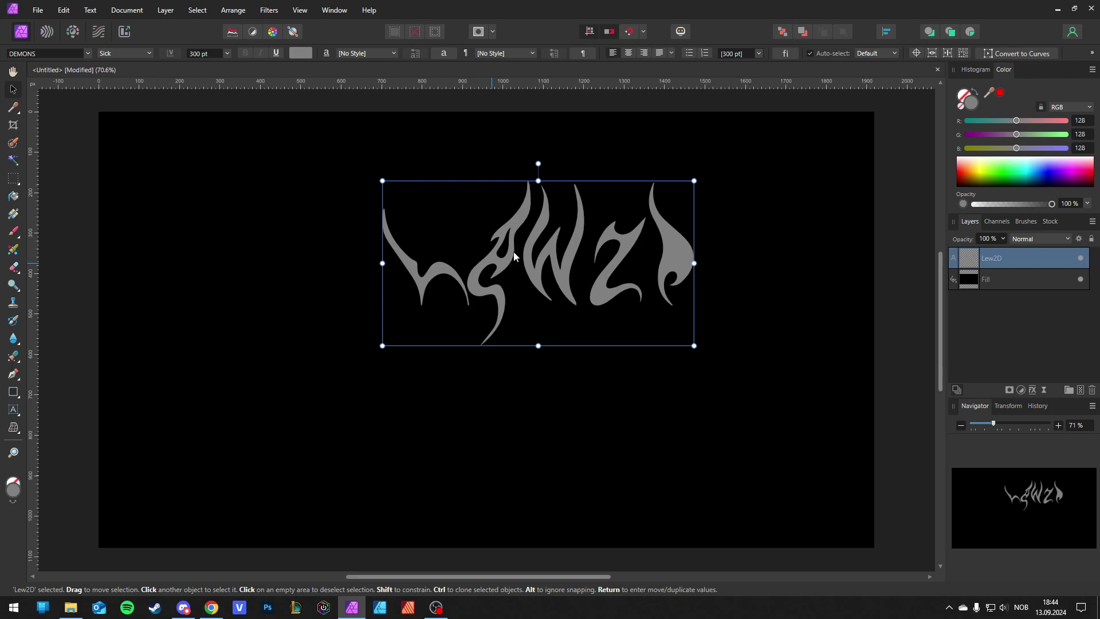
{"action": "left_click", "coordinate": [888, 36]}
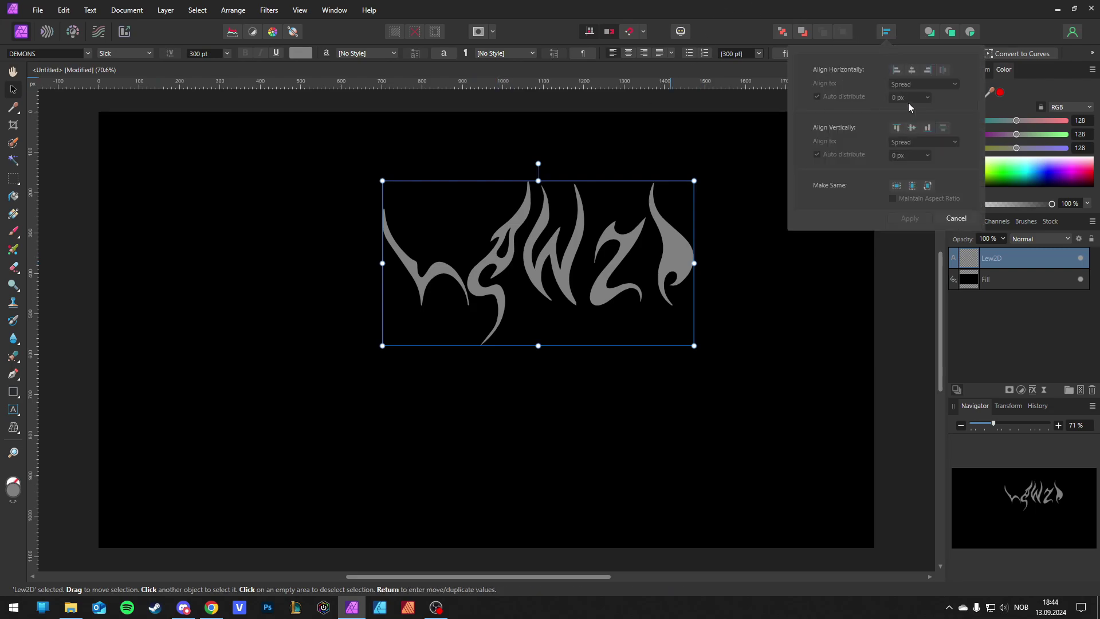
{"action": "left_click", "coordinate": [914, 70]}
{"action": "left_click", "coordinate": [891, 32]}
{"action": "left_click", "coordinate": [886, 32]}
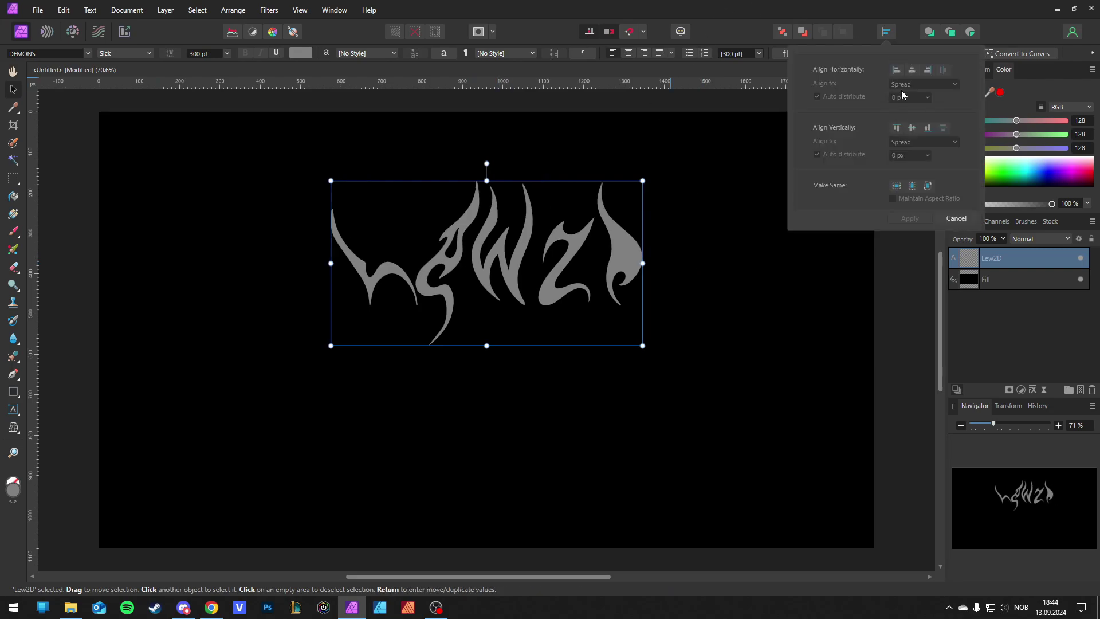
{"action": "left_click", "coordinate": [913, 128]}
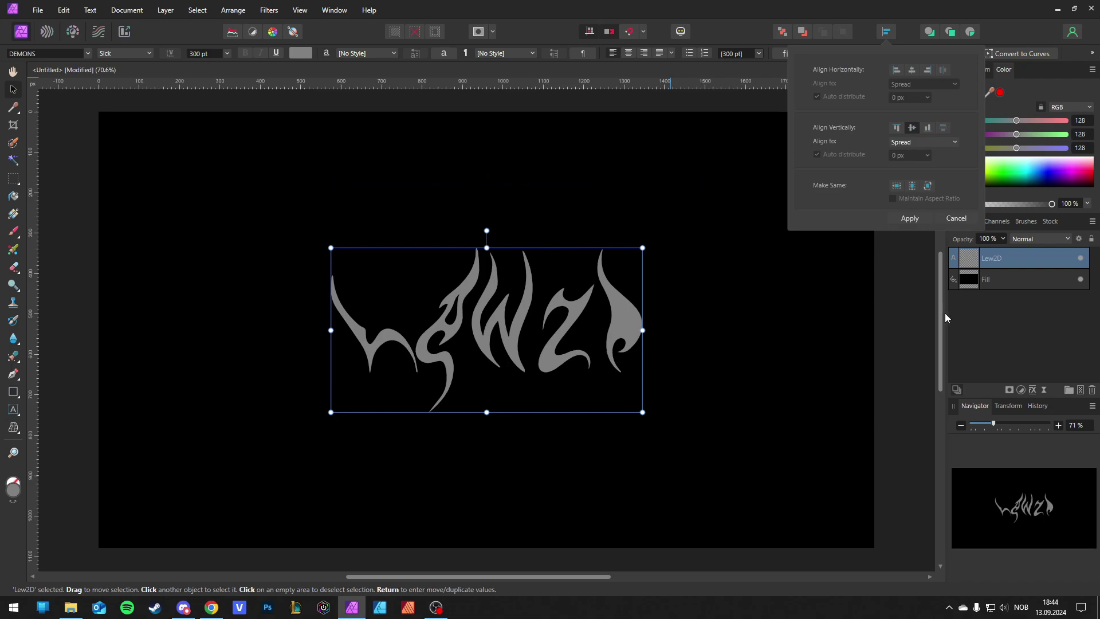
Give the Lew2D text an Inner Bevel/Emboss with a 100 px radius
{"action": "left_click", "coordinate": [1033, 391]}
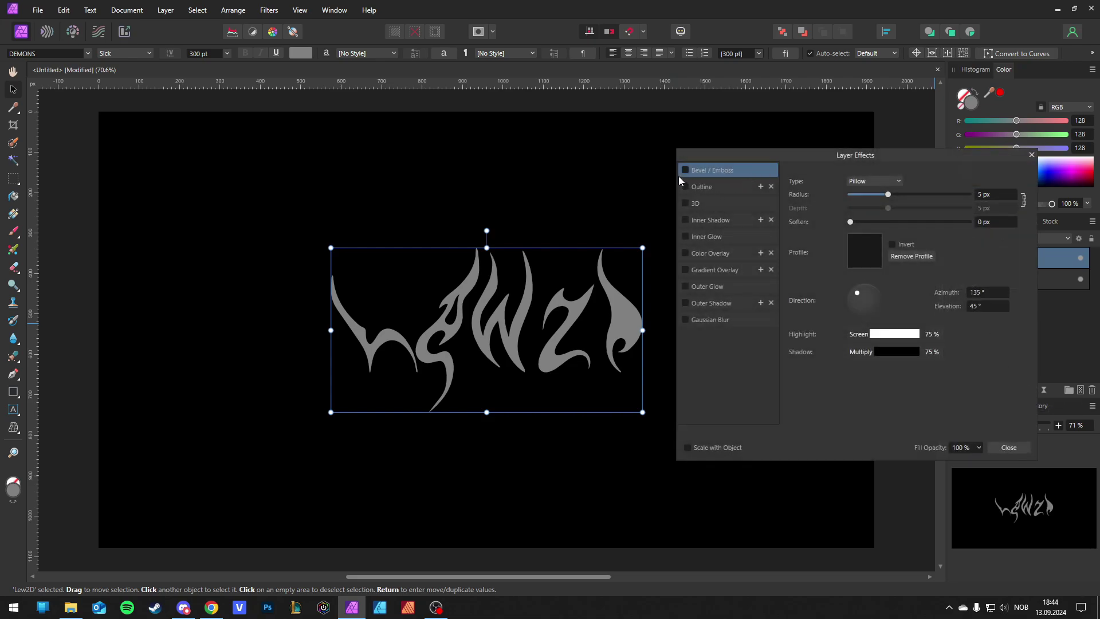
{"action": "left_click", "coordinate": [869, 185]}
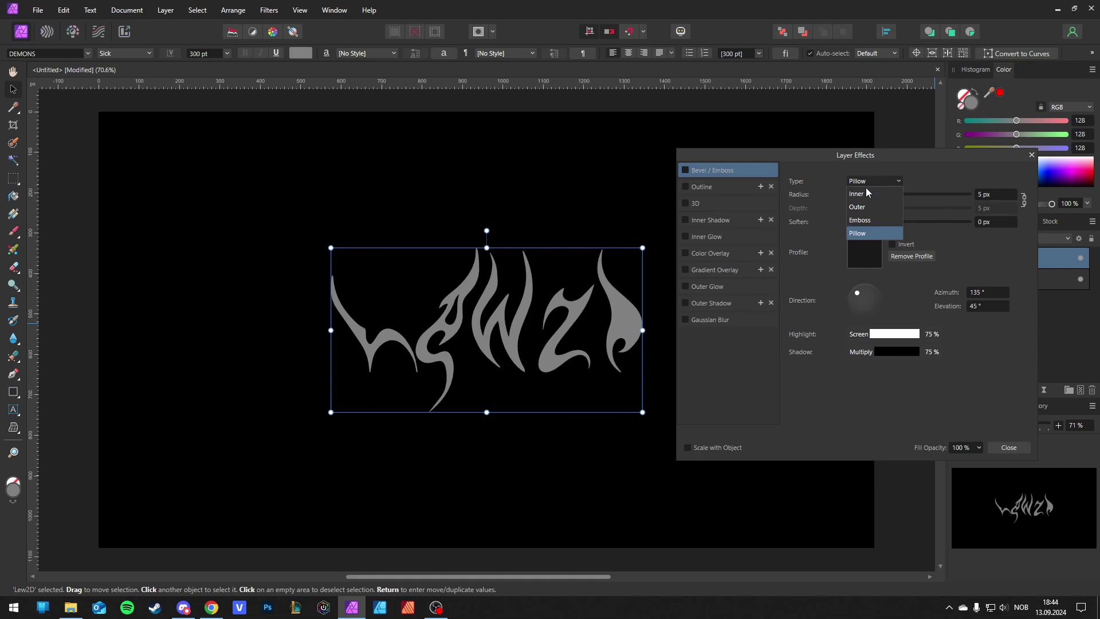
{"action": "left_click", "coordinate": [862, 194]}
{"action": "left_click", "coordinate": [988, 197]}
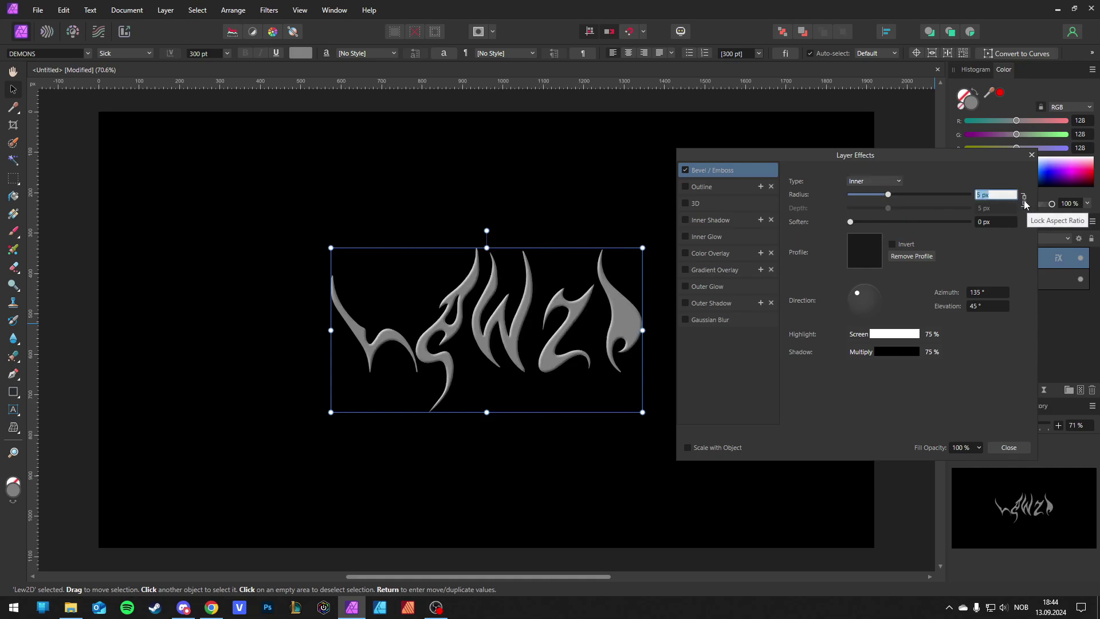
{"action": "left_click", "coordinate": [1024, 200]}
{"action": "type", "text": "100"}
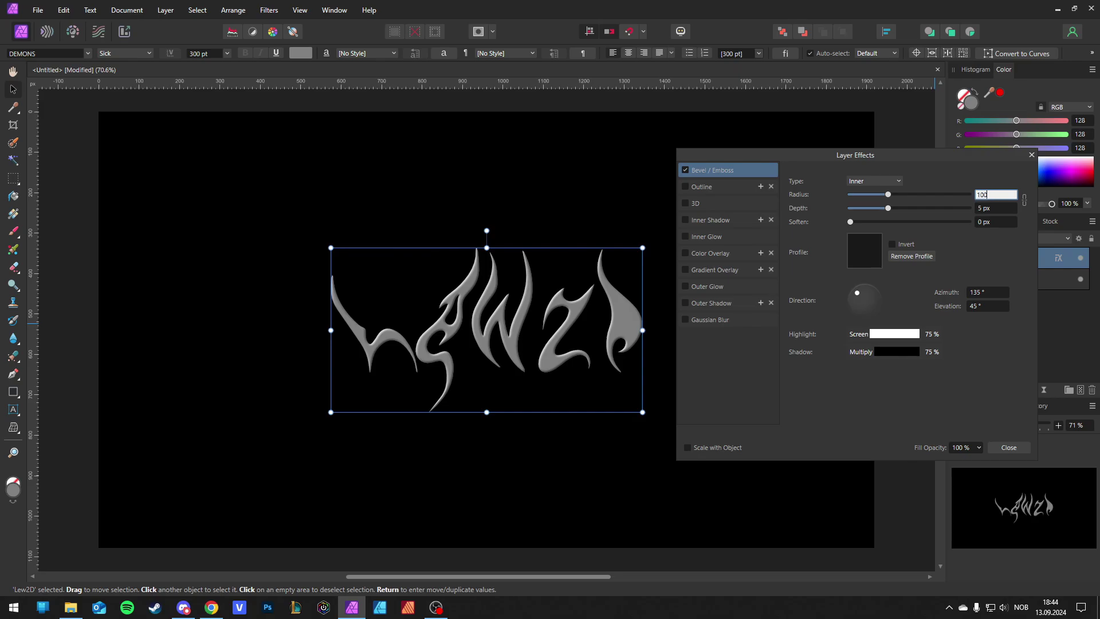
{"action": "key", "text": "Return"}
{"action": "left_click", "coordinate": [984, 210]}
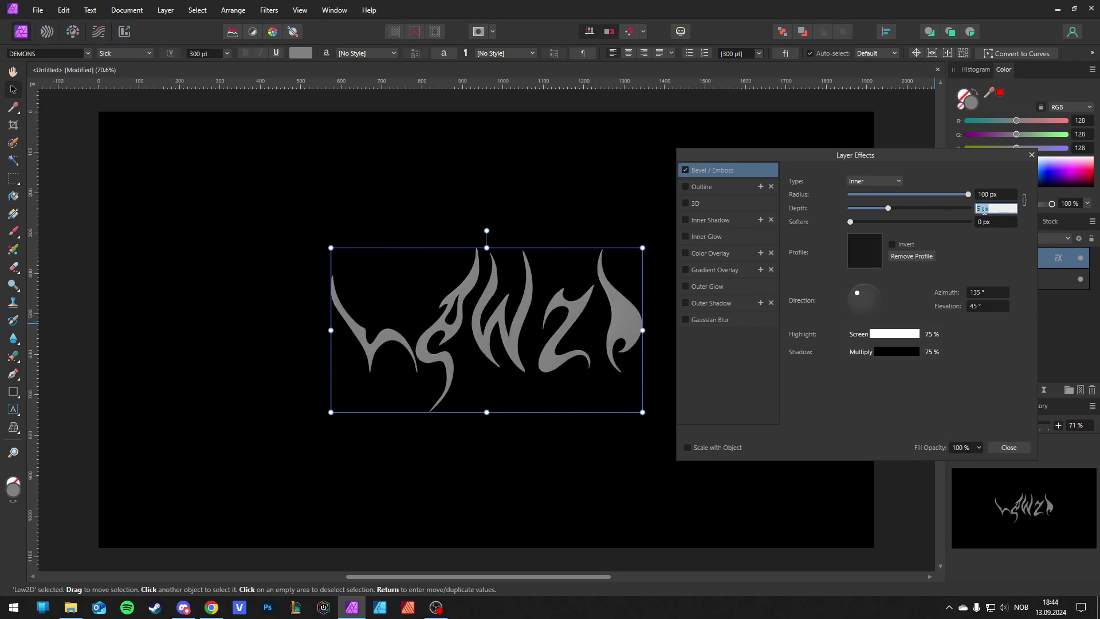
{"action": "left_click", "coordinate": [1024, 200]}
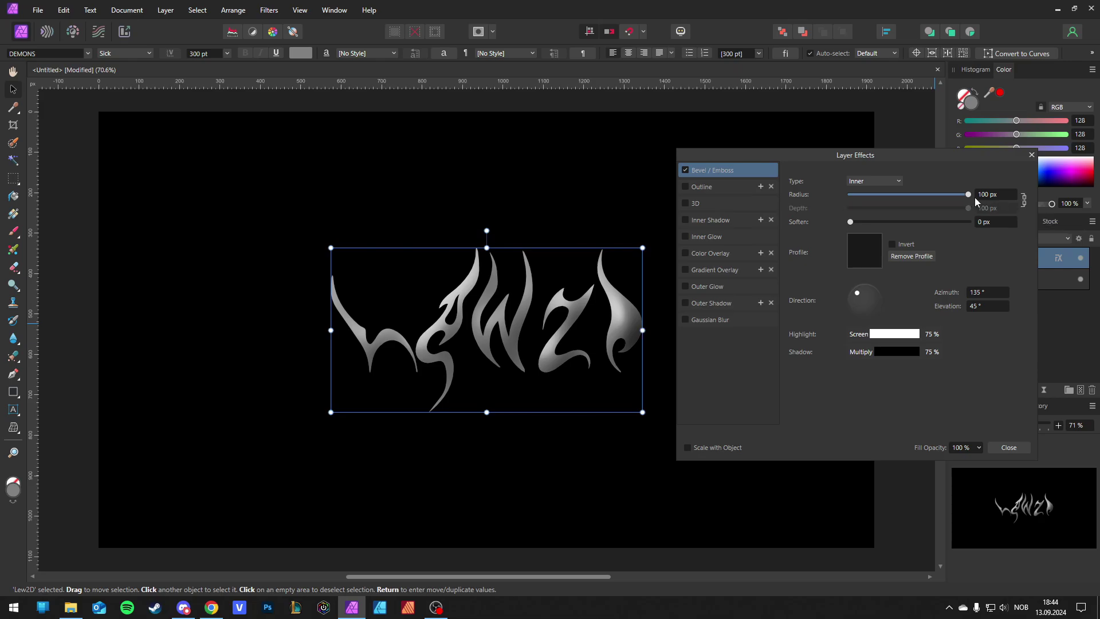
{"action": "mouse_move", "coordinate": [968, 194]}
{"action": "left_mouse_down"}
{"action": "mouse_move", "coordinate": [992, 208]}
{"action": "mouse_move", "coordinate": [982, 210]}
{"action": "left_mouse_up"}
{"action": "left_click", "coordinate": [867, 257]}
Set the bevel lighting to 80° azimuth and 40° elevation
{"action": "left_click", "coordinate": [958, 408]}
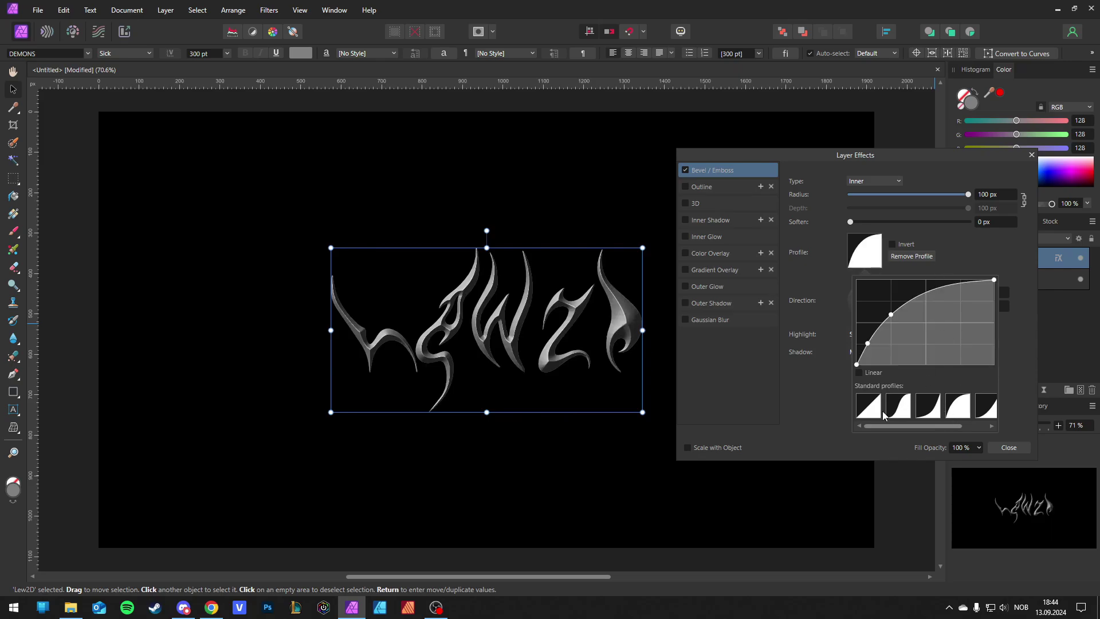
{"action": "key", "text": "ctrl+z"}
{"action": "key", "text": "ctrl+shift+z"}
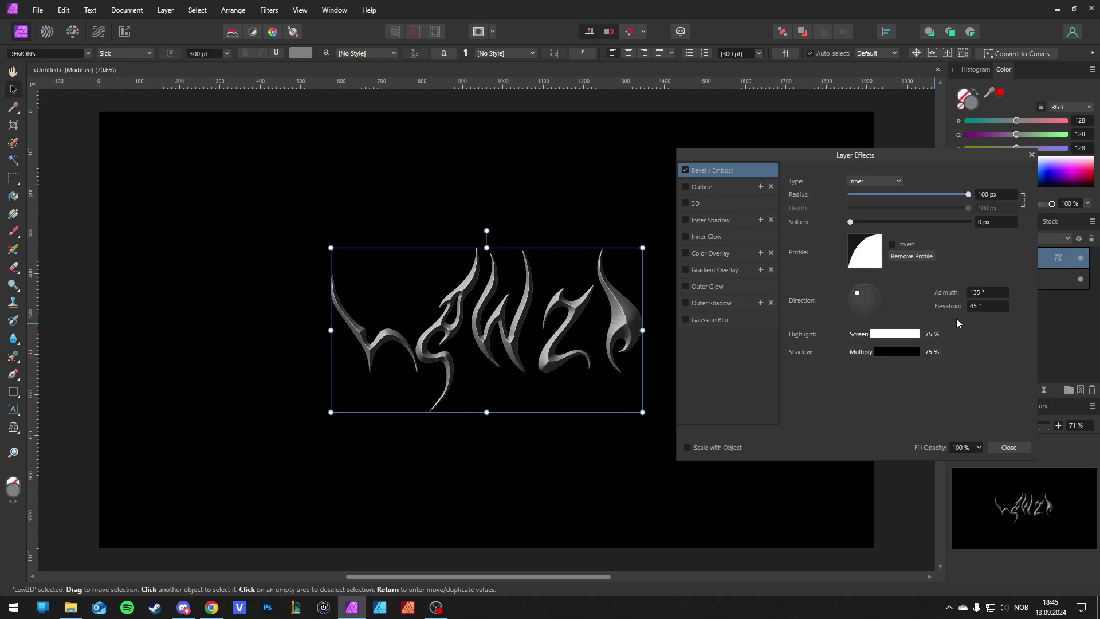
{"action": "left_click", "coordinate": [976, 292]}
{"action": "type", "text": "80"}
{"action": "left_click", "coordinate": [980, 306]}
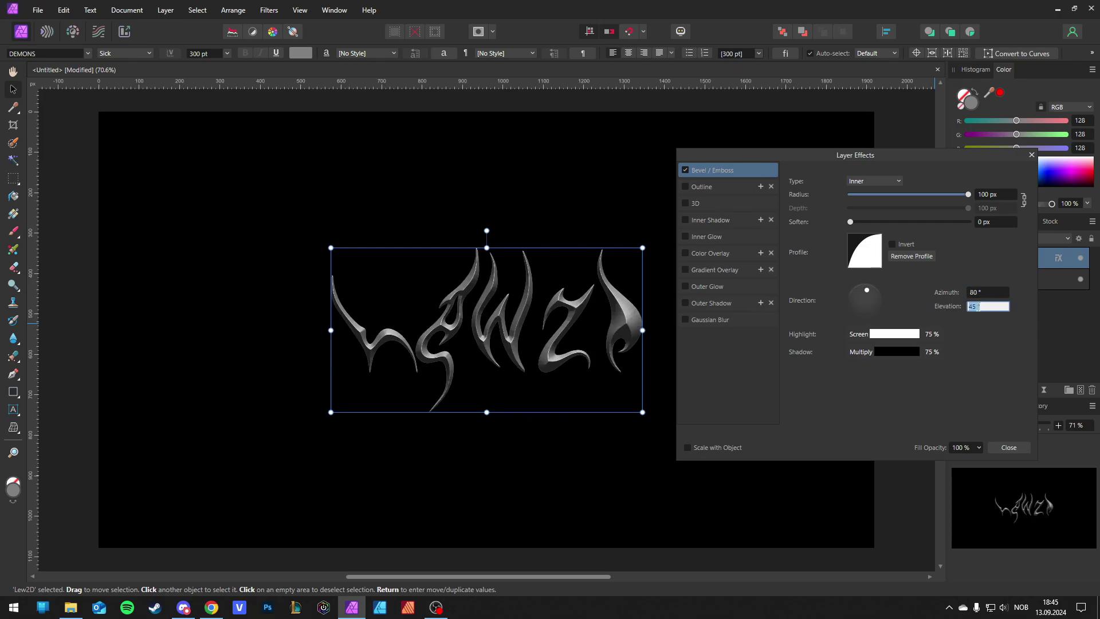
{"action": "type", "text": "40"}
{"action": "key", "text": "Return"}
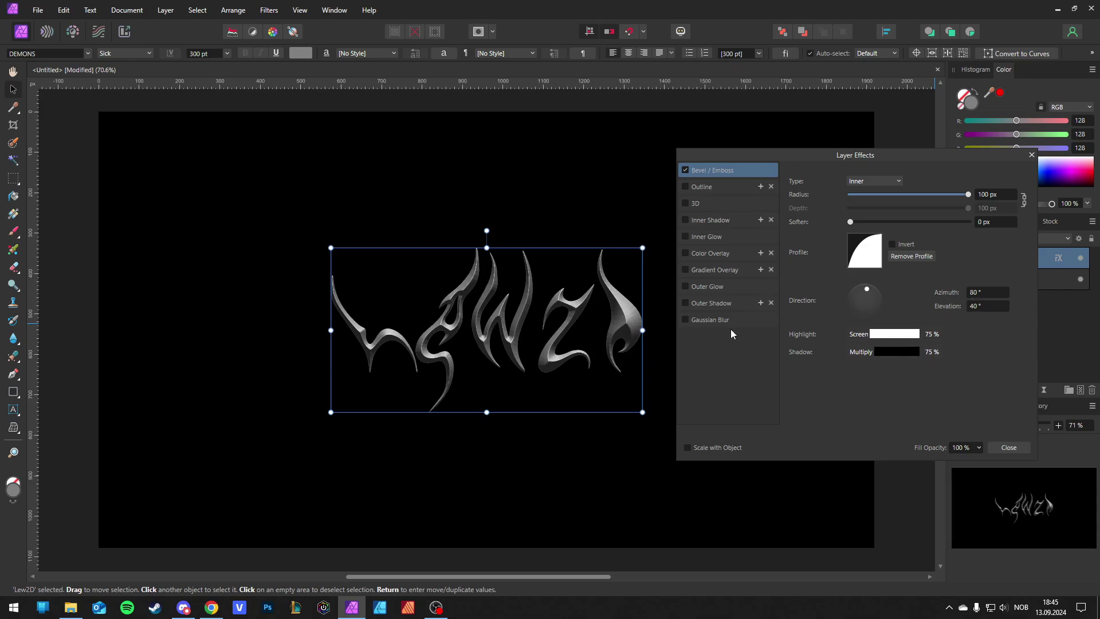
Set bevel highlight and shadow opacity both to 50%, then close Layer Effects
{"action": "left_click", "coordinate": [932, 338]}
{"action": "left_click", "coordinate": [1022, 386]}
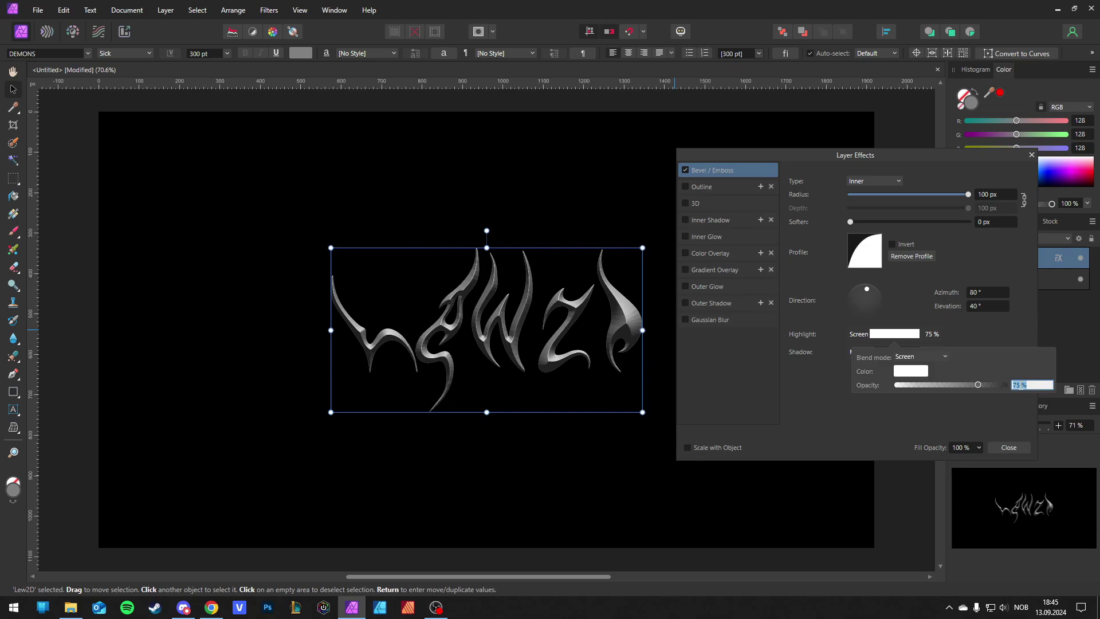
{"action": "type", "text": "50"}
{"action": "key", "text": "Return"}
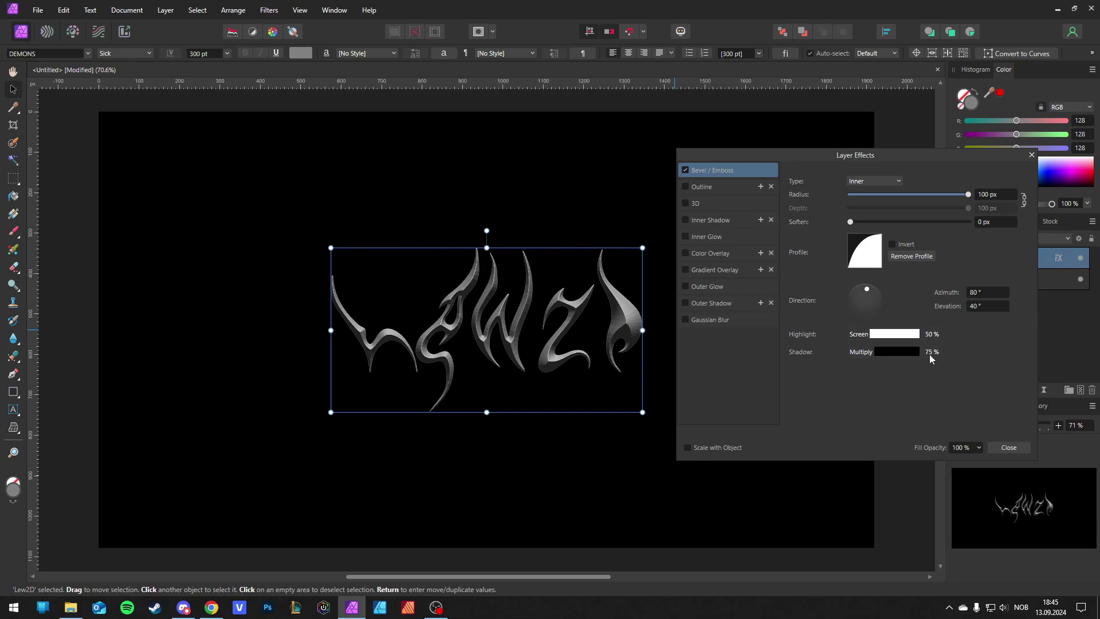
{"action": "left_click", "coordinate": [931, 355]}
{"action": "left_click", "coordinate": [1022, 403]}
{"action": "type", "text": "50"}
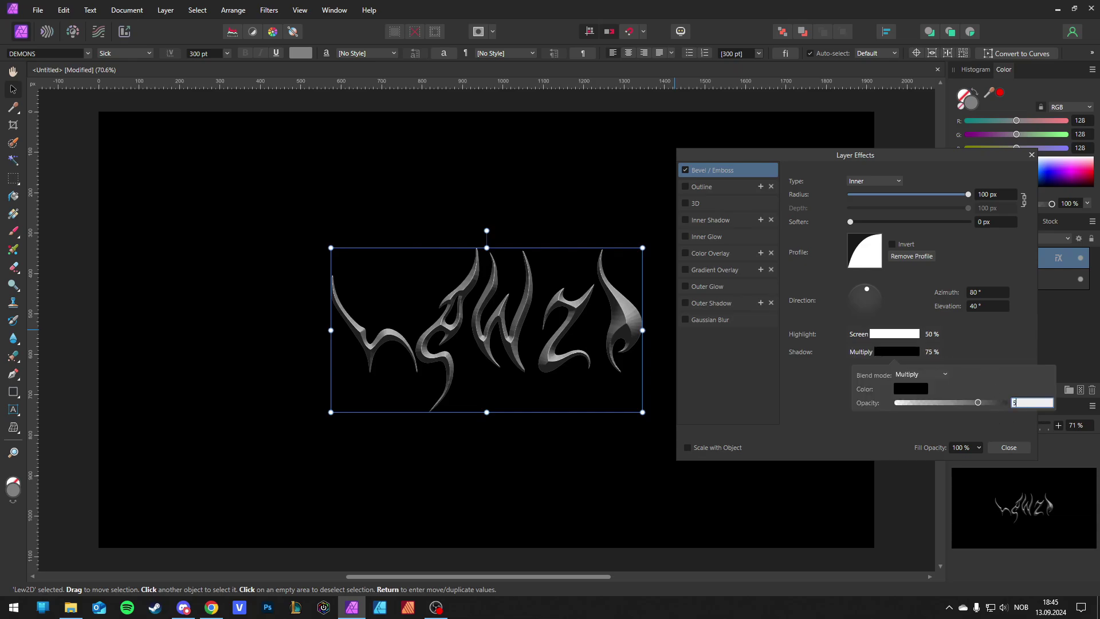
{"action": "key", "text": "Return"}
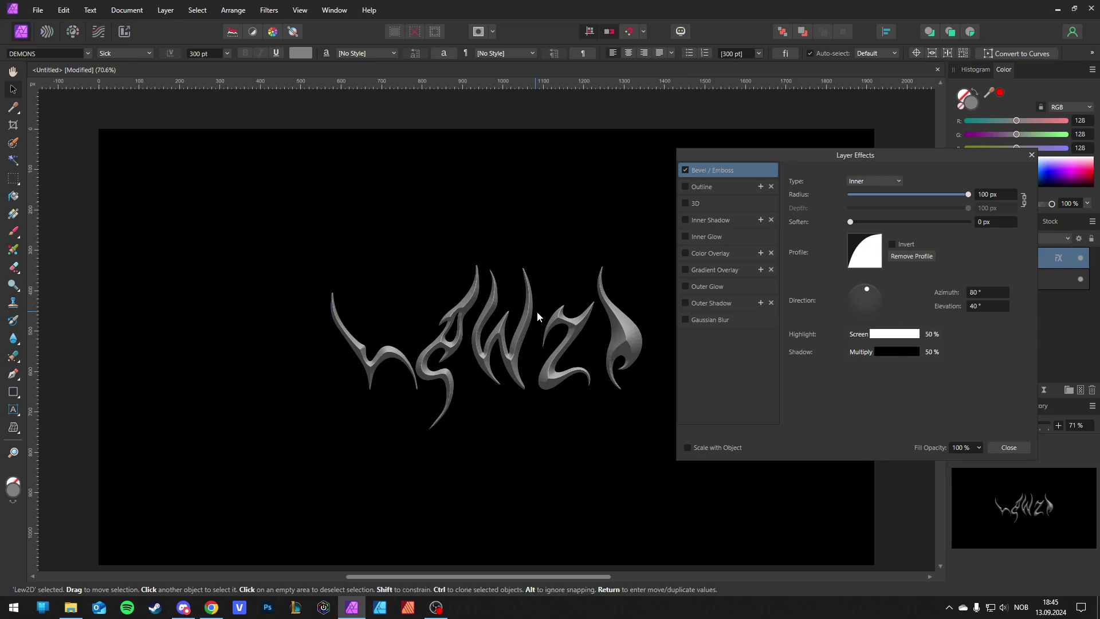
{"action": "scroll", "coordinate": [654, 339], "scroll_direction": "up", "scroll_amount": 2}
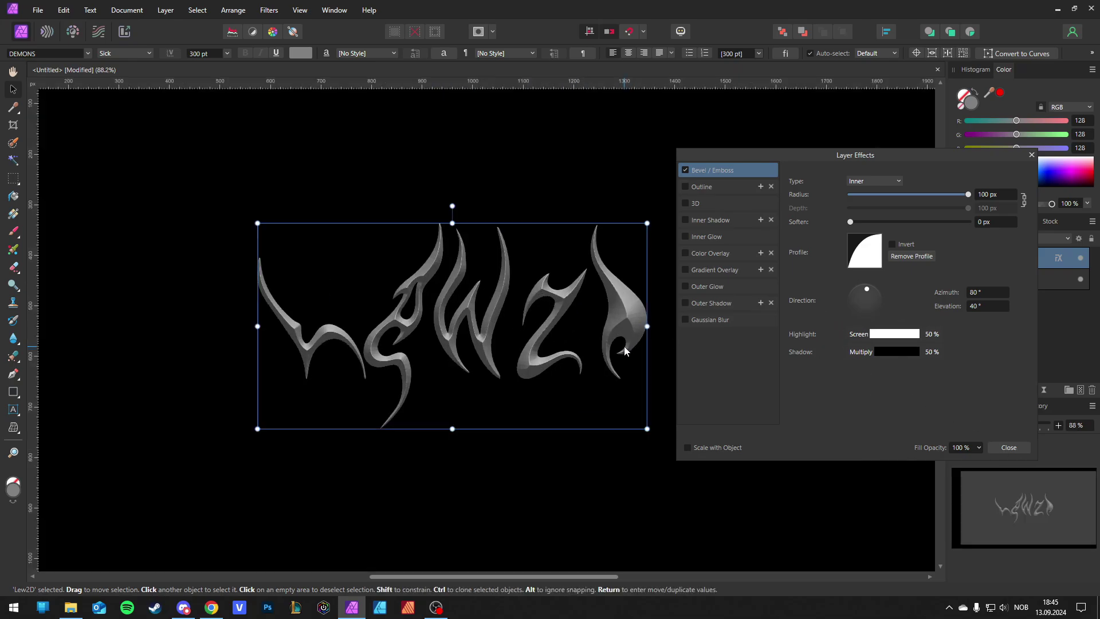
{"action": "scroll", "coordinate": [594, 339], "scroll_direction": "down", "scroll_amount": 3}
{"action": "scroll", "coordinate": [593, 339], "scroll_direction": "up", "scroll_amount": 1}
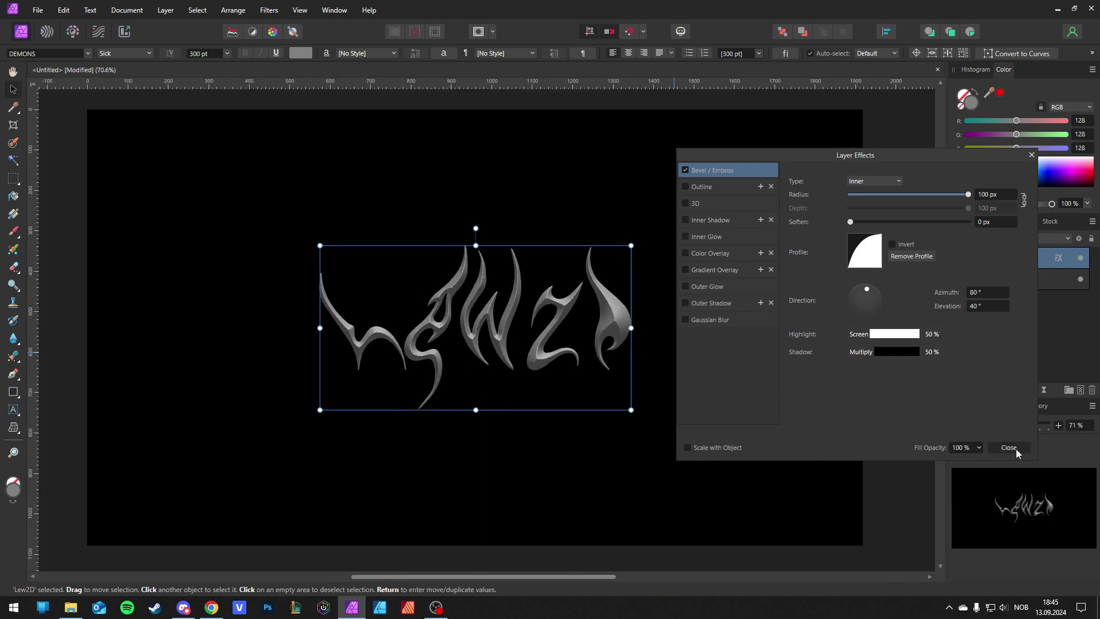
{"action": "left_click", "coordinate": [1010, 447]}
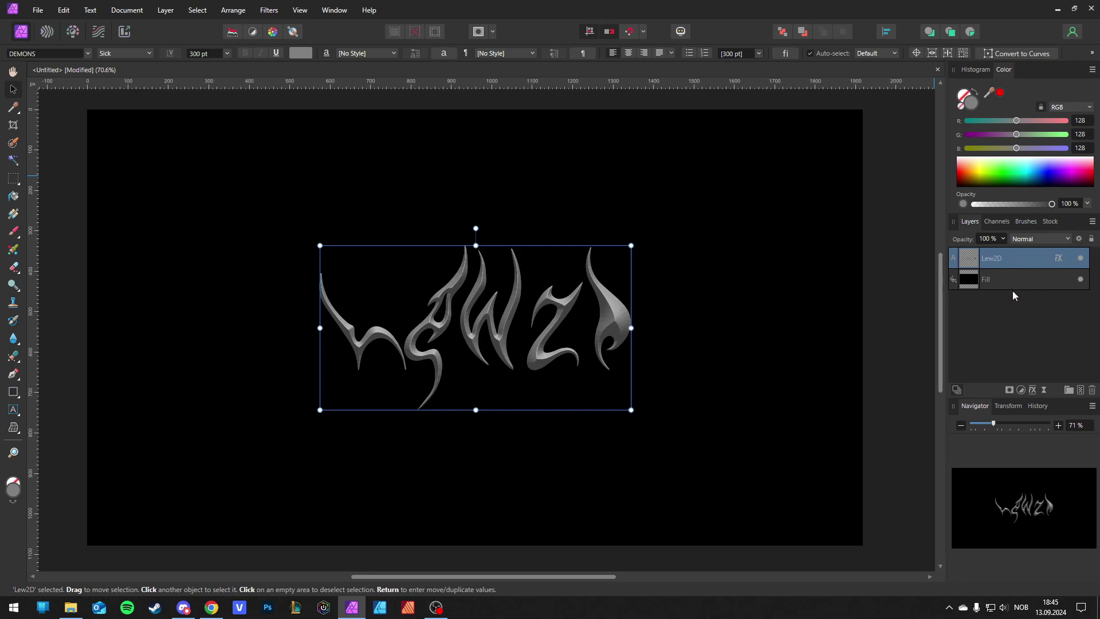
Group the Lew2D text layer, name the group 'Text', and add a pixel layer above
{"action": "key", "text": "ctrl+g"}
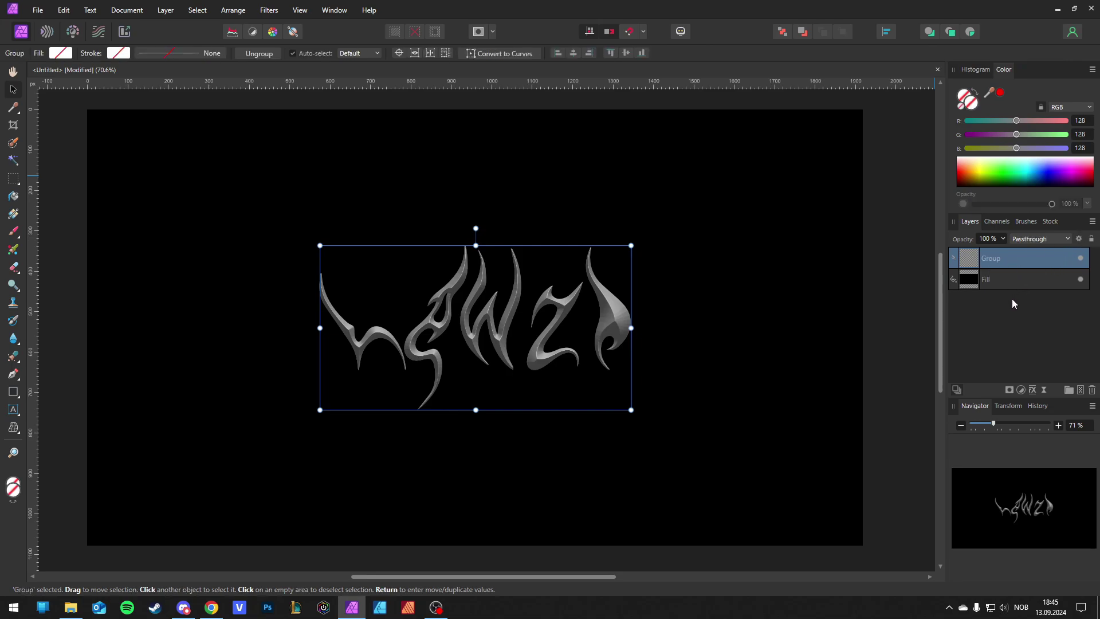
{"action": "double_click", "coordinate": [995, 260]}
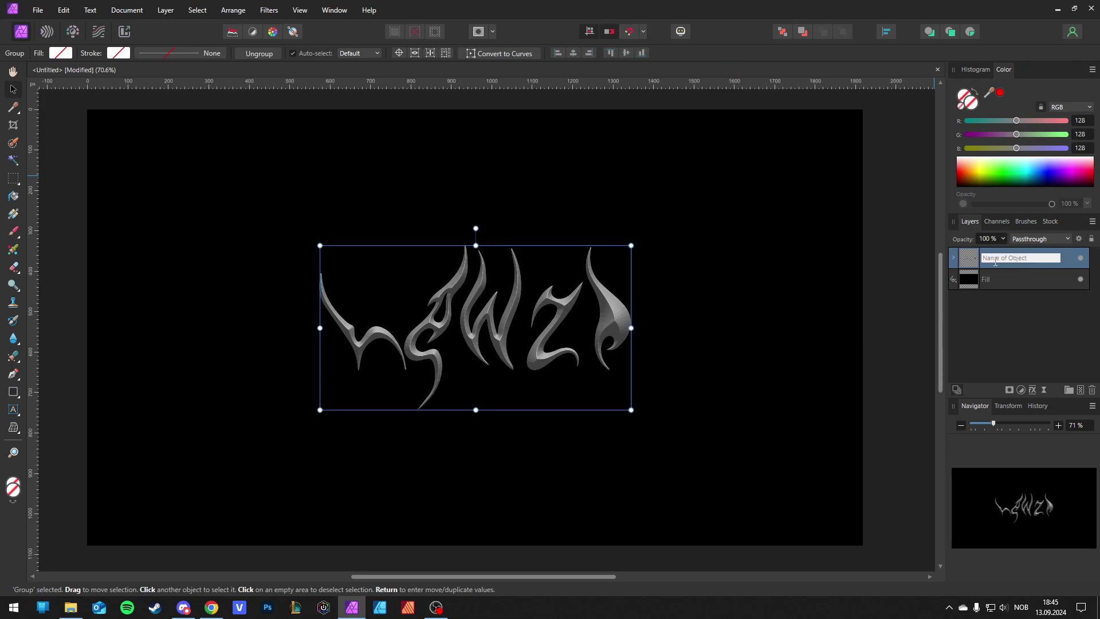
{"action": "type", "text": "Text"}
{"action": "key", "text": "Return"}
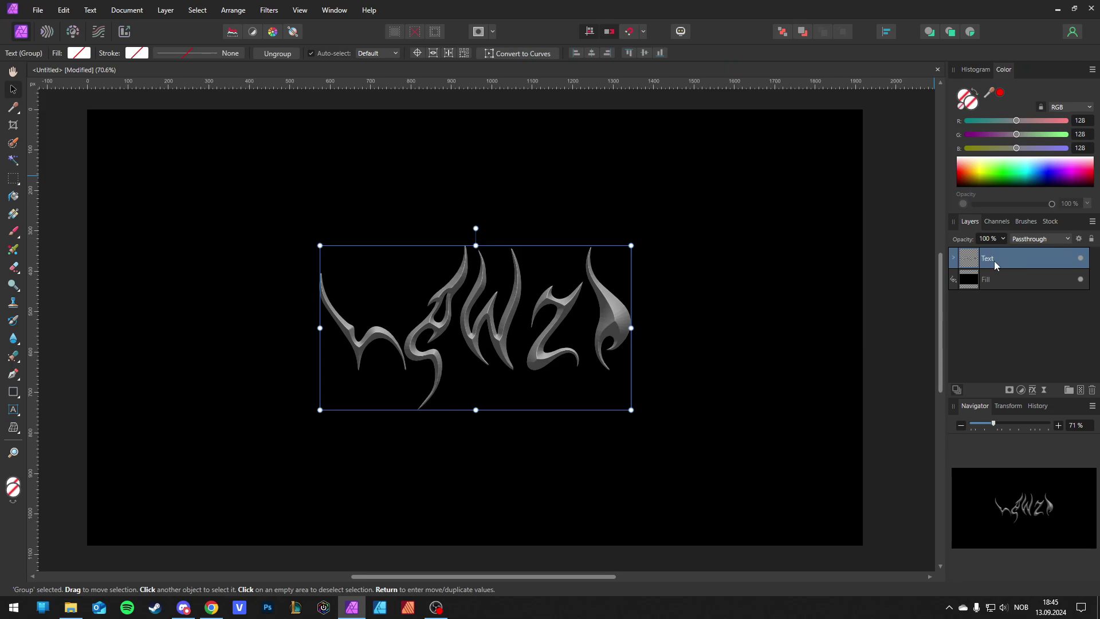
{"action": "left_click", "coordinate": [1081, 392]}
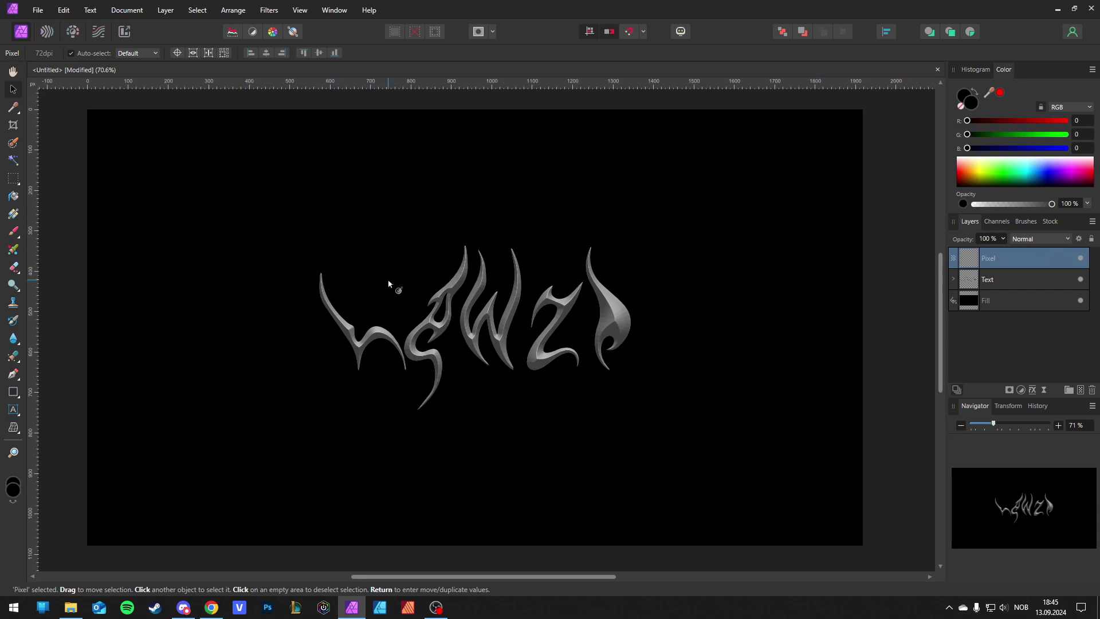
Fill the pixel layer with a vertical white-to-black gradient and blend it in Overlay
{"action": "key", "text": "g"}
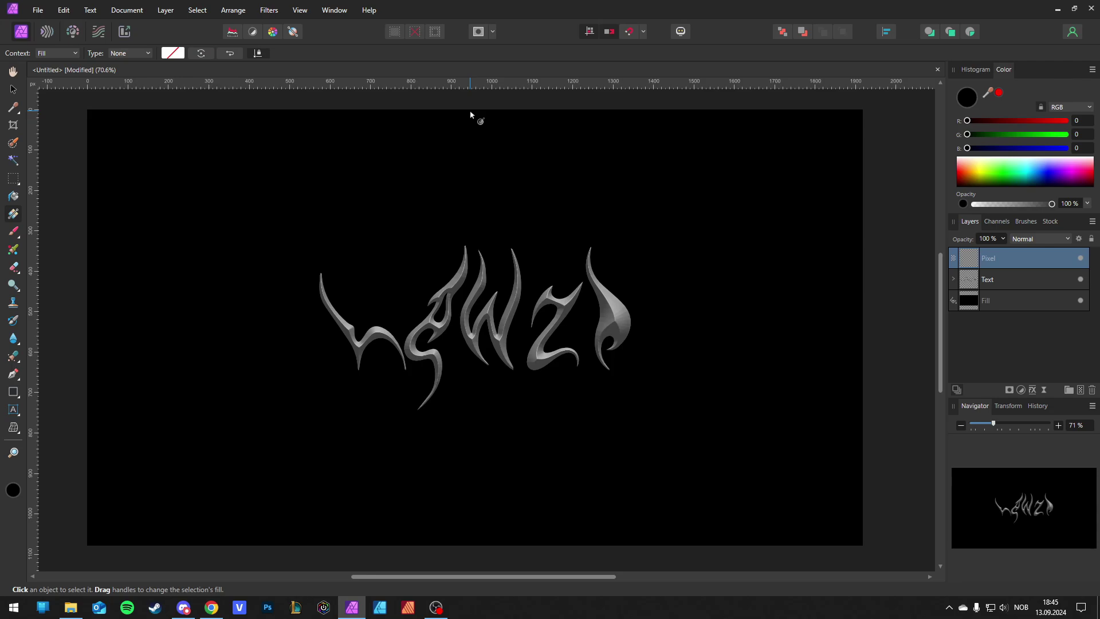
{"action": "mouse_move", "coordinate": [470, 114]}
{"action": "left_mouse_down"}
{"action": "mouse_move", "coordinate": [489, 557]}
{"action": "mouse_move", "coordinate": [469, 528]}
{"action": "mouse_move", "coordinate": [476, 411]}
{"action": "mouse_move", "coordinate": [470, 458]}
{"action": "left_mouse_up"}
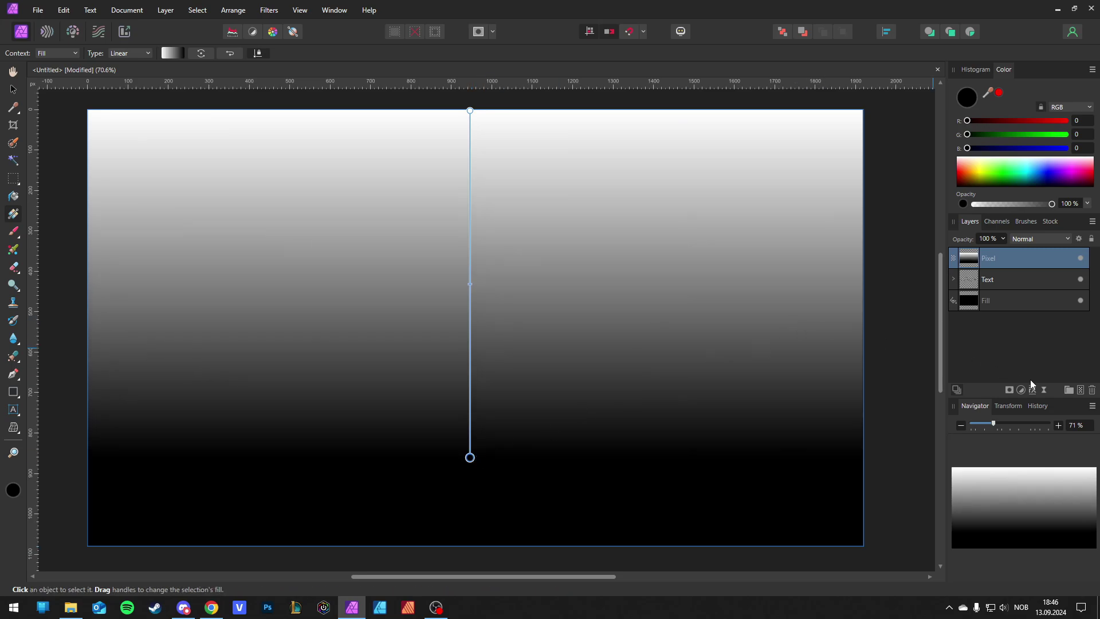
{"action": "left_click", "coordinate": [1051, 239]}
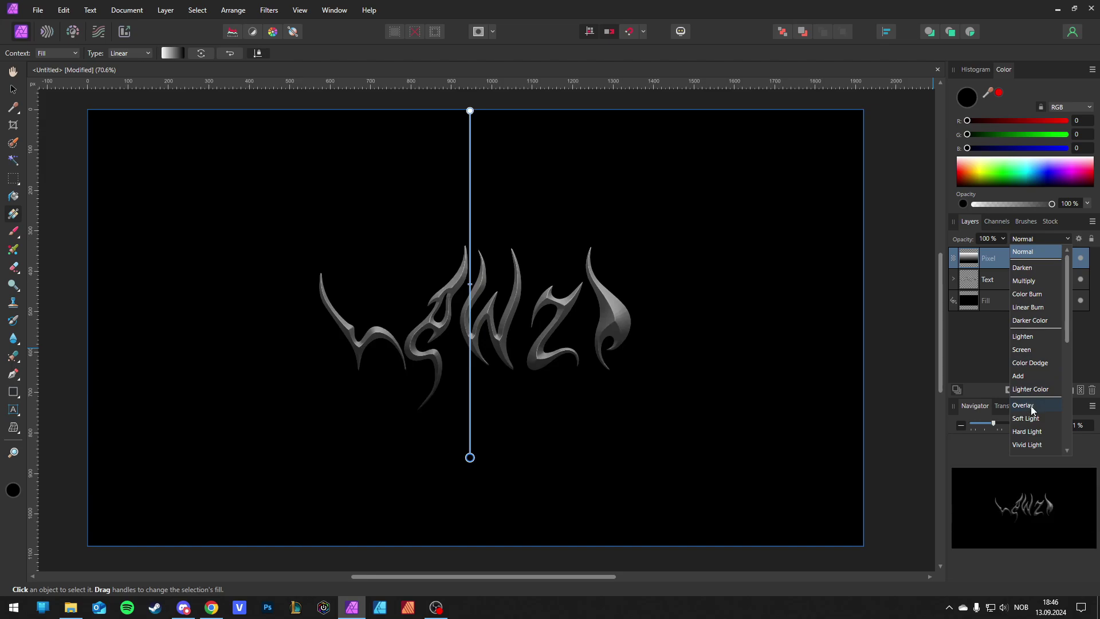
{"action": "left_click", "coordinate": [1024, 405]}
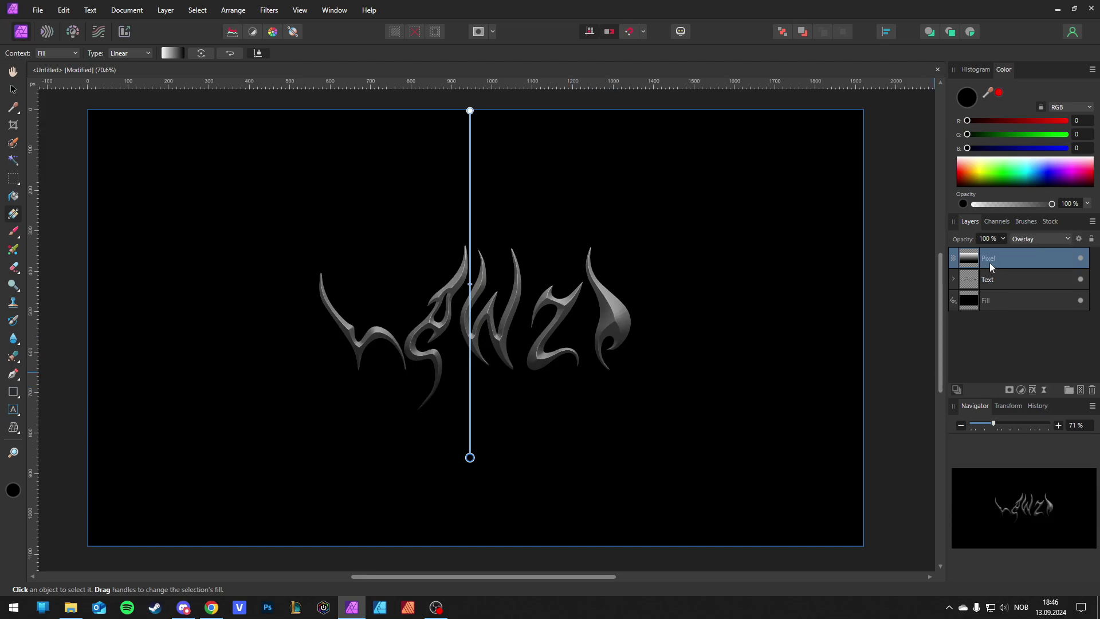
{"action": "left_click", "coordinate": [1024, 392]}
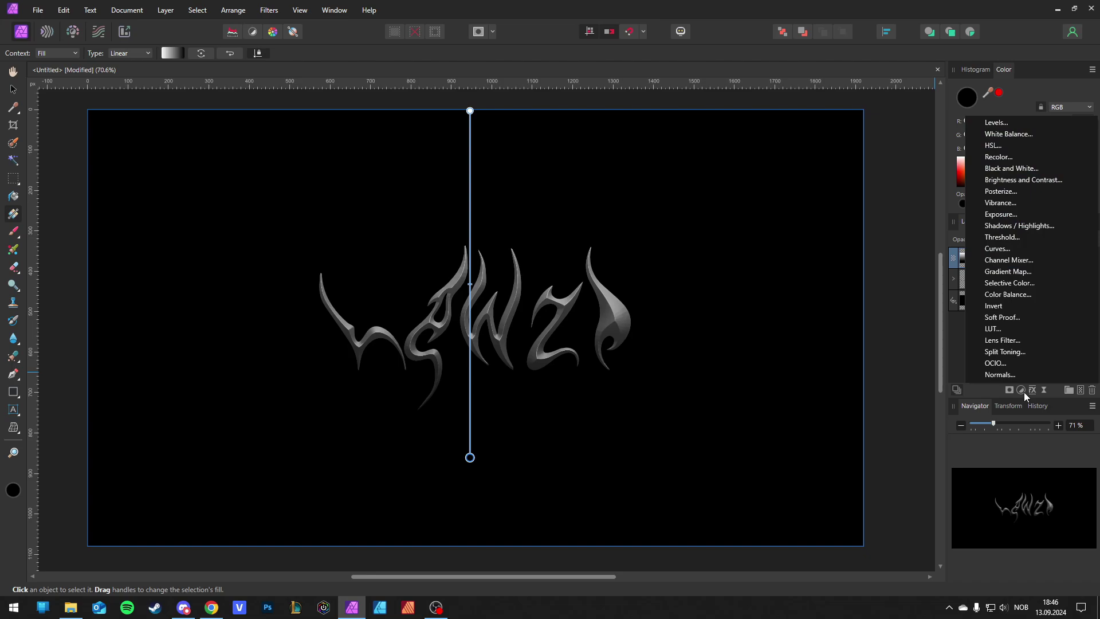
Add a Gradient Map with a black left stop and a white right stop
{"action": "left_click", "coordinate": [1018, 273]}
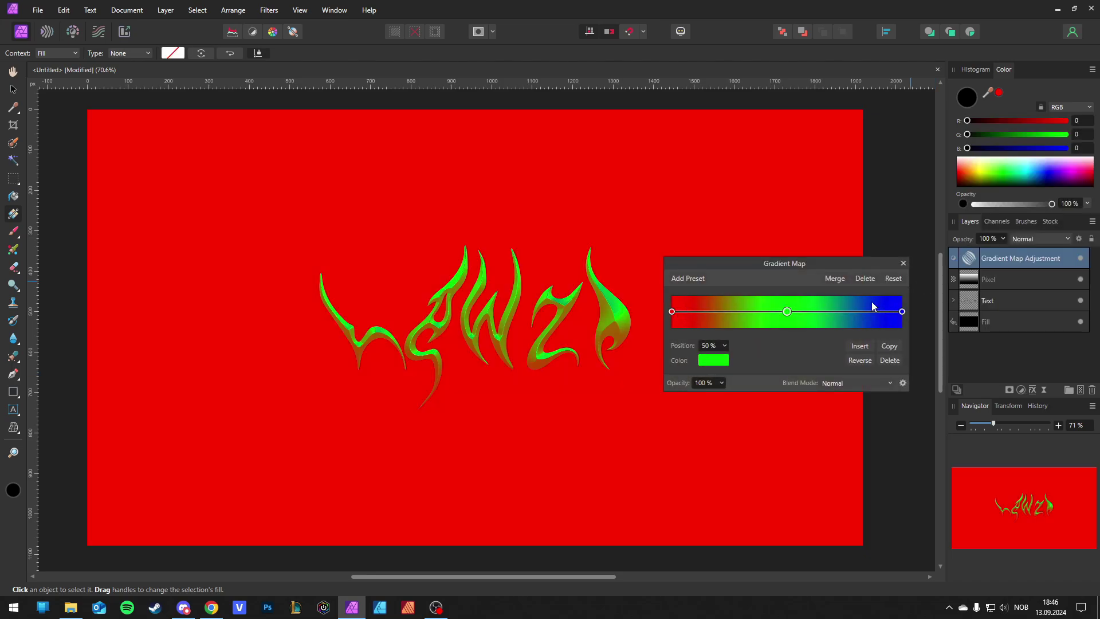
{"action": "left_click", "coordinate": [672, 312]}
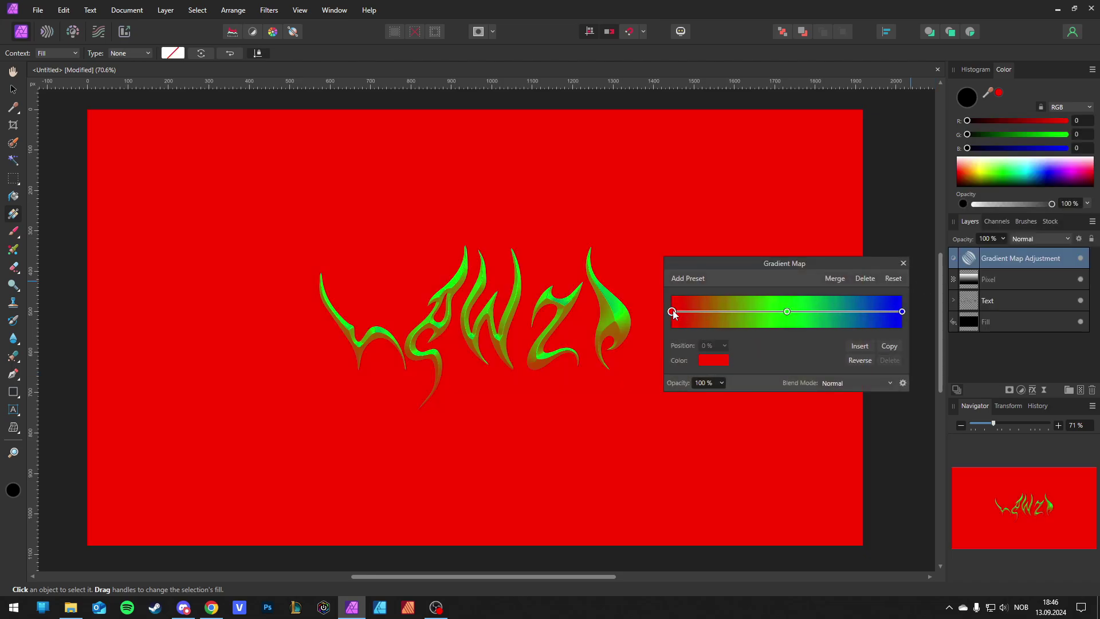
{"action": "left_click", "coordinate": [714, 360]}
{"action": "left_click_drag", "start_coordinate": [663, 441], "coordinate": [617, 416]}
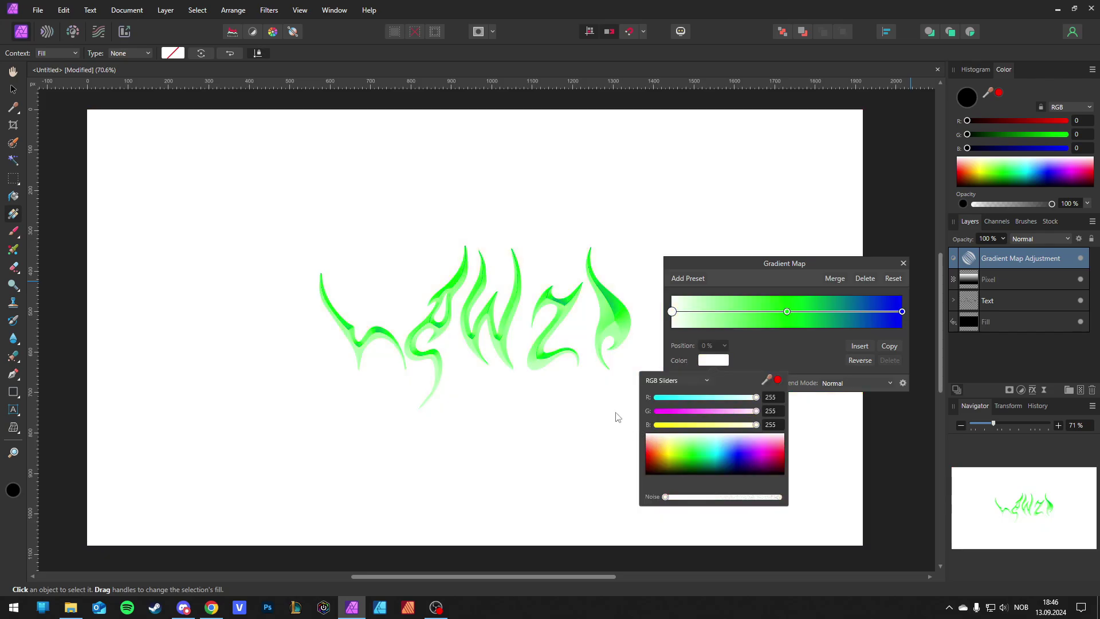
{"action": "left_click_drag", "start_coordinate": [617, 417], "coordinate": [628, 518]}
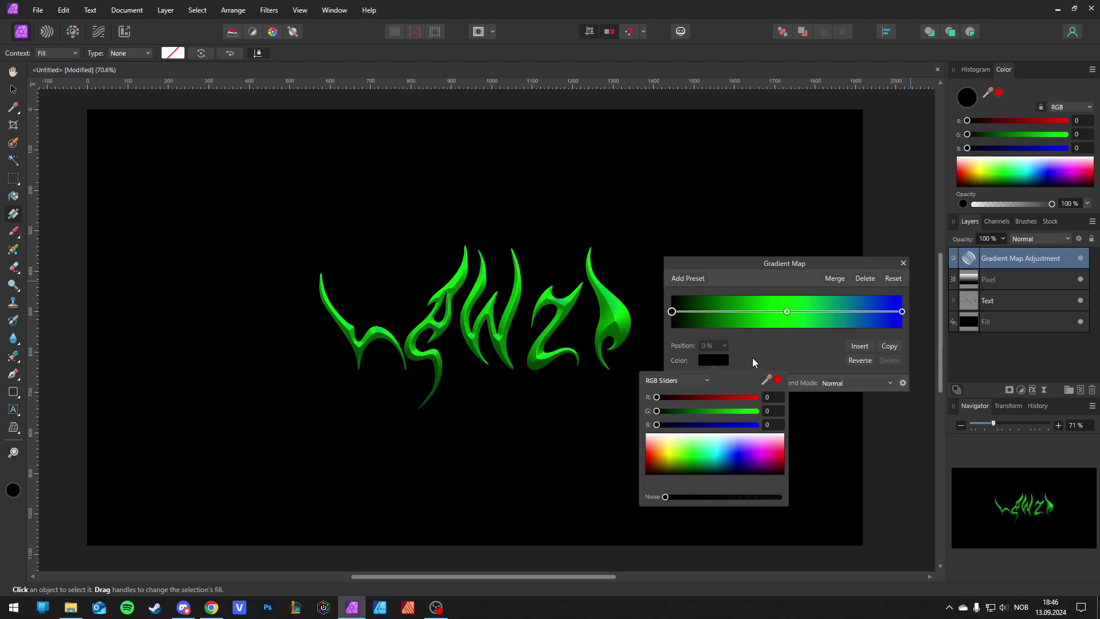
{"action": "left_click", "coordinate": [902, 312]}
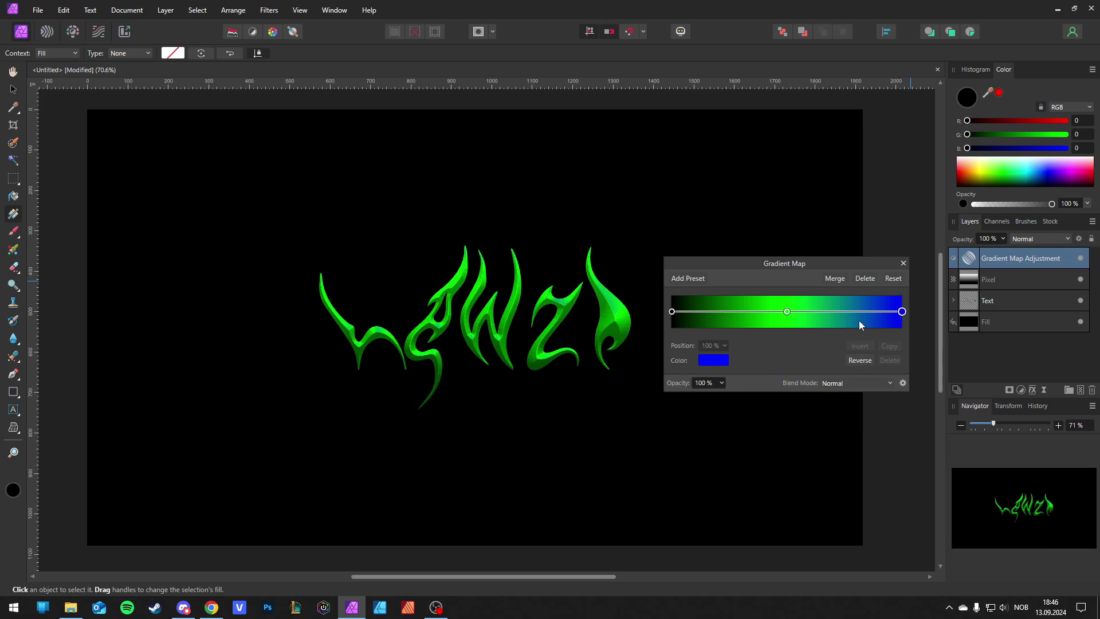
{"action": "left_click", "coordinate": [715, 365]}
{"action": "left_click_drag", "start_coordinate": [665, 451], "coordinate": [650, 406]}
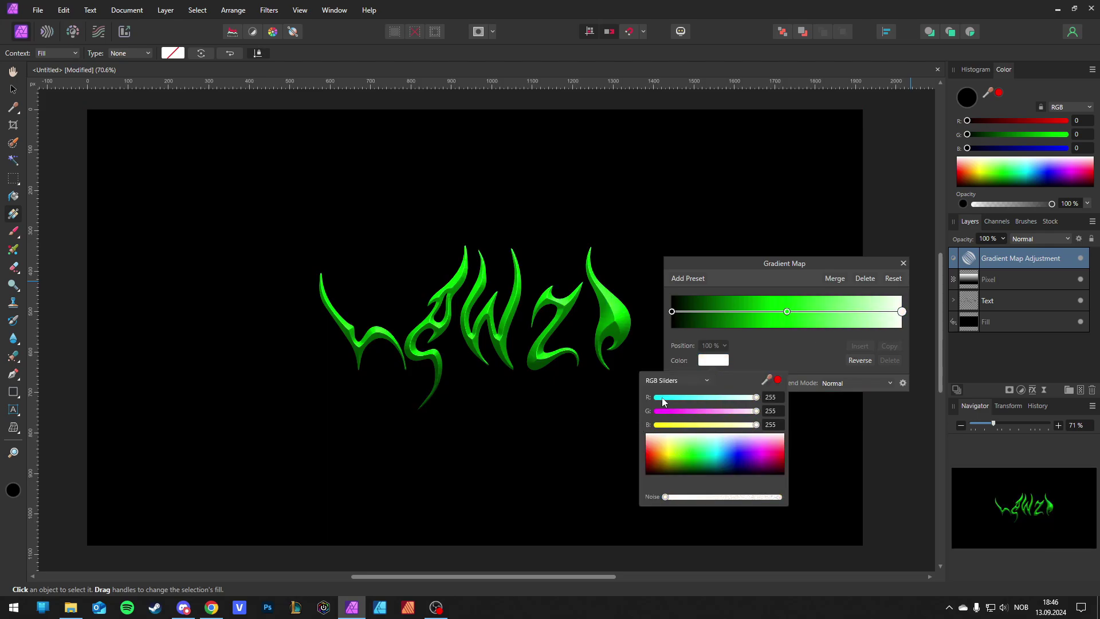
{"action": "left_click", "coordinate": [787, 357]}
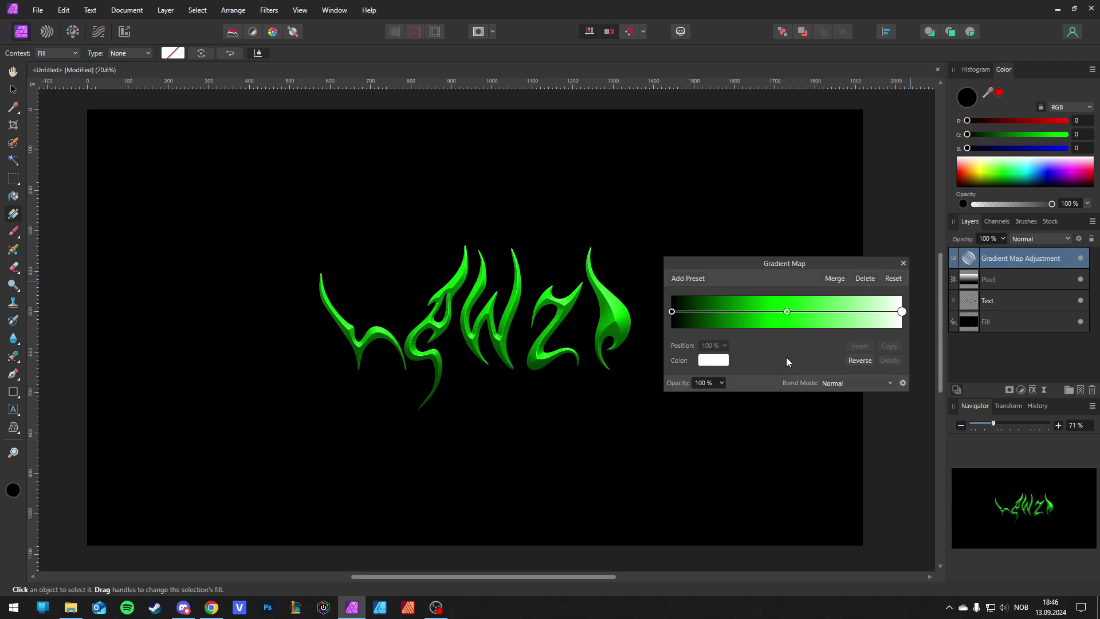
Make the middle gradient stop blue (R48 G118 B255) and close the Gradient Map
{"action": "left_click", "coordinate": [788, 313]}
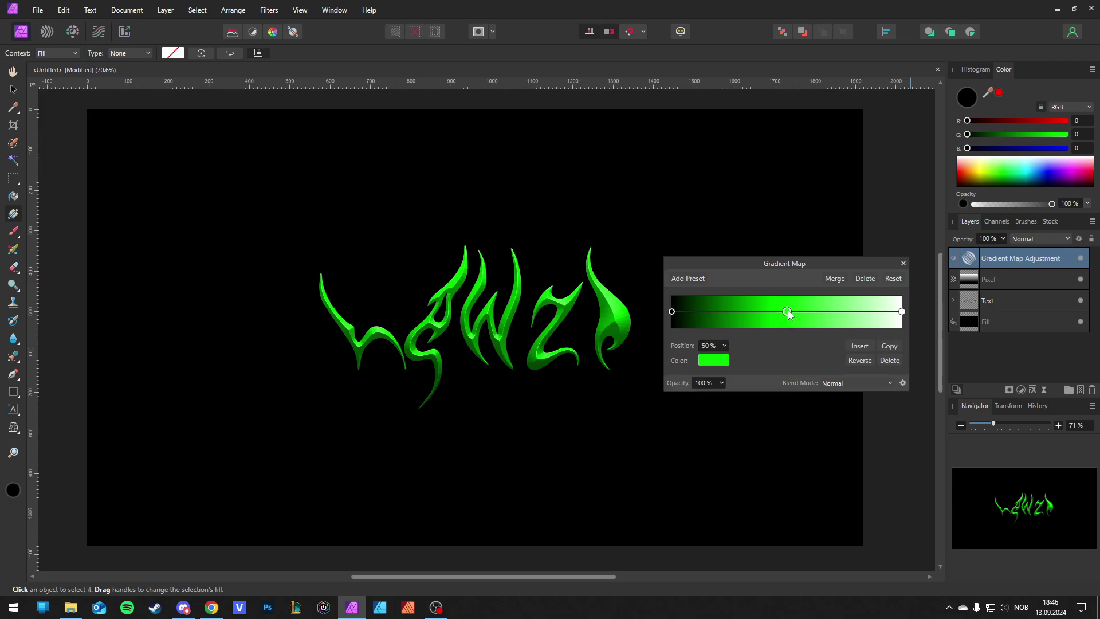
{"action": "left_click", "coordinate": [714, 364]}
{"action": "left_click_drag", "start_coordinate": [727, 441], "coordinate": [730, 450]}
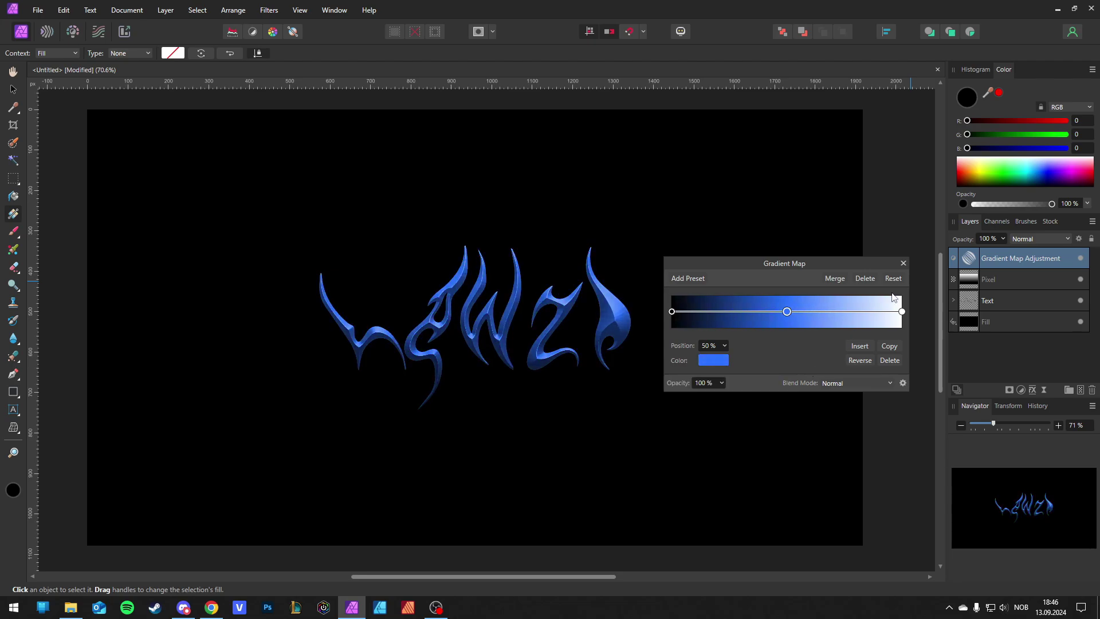
{"action": "left_click", "coordinate": [904, 263]}
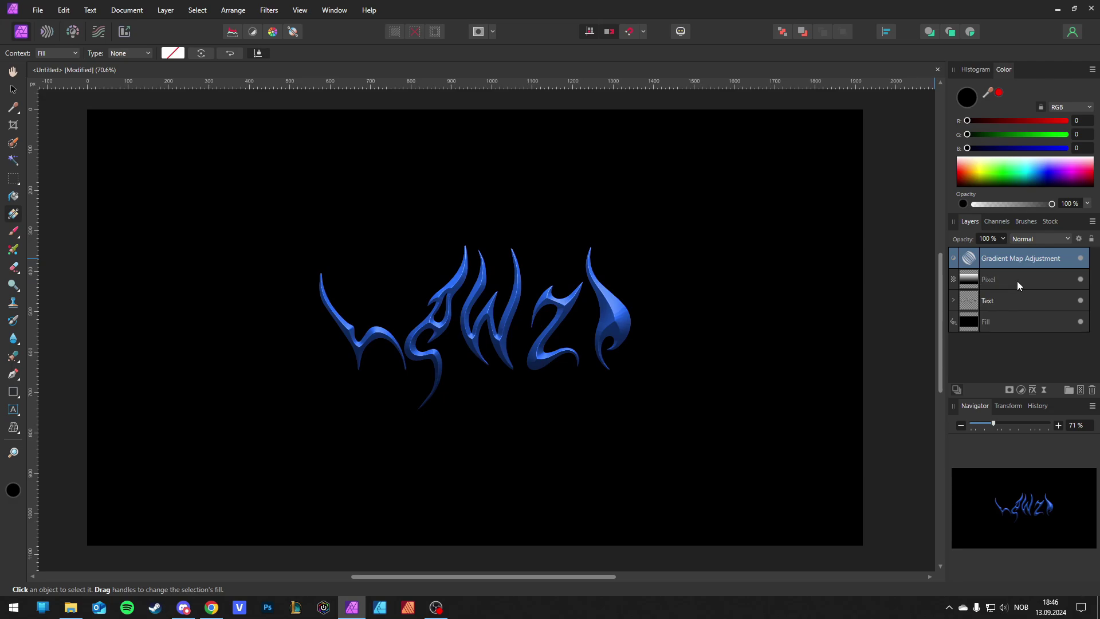
Select the gradient Pixel layer in the Layers panel
{"action": "left_click", "coordinate": [1010, 281]}
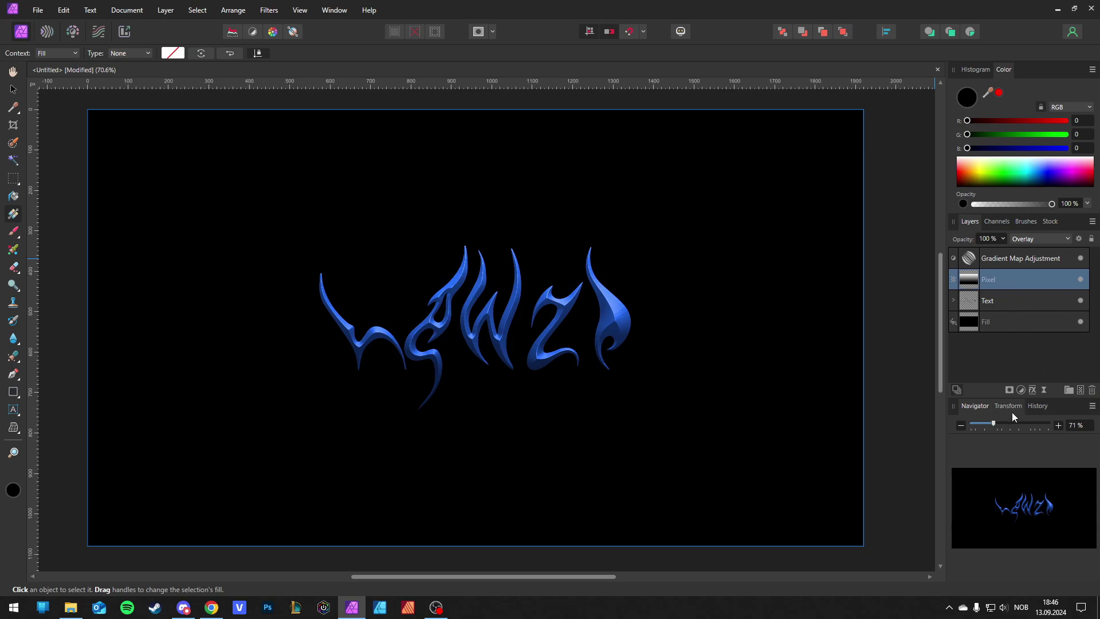
Add a Curves adjustment and bend the curve into a first steep peak
{"action": "left_click", "coordinate": [1021, 391]}
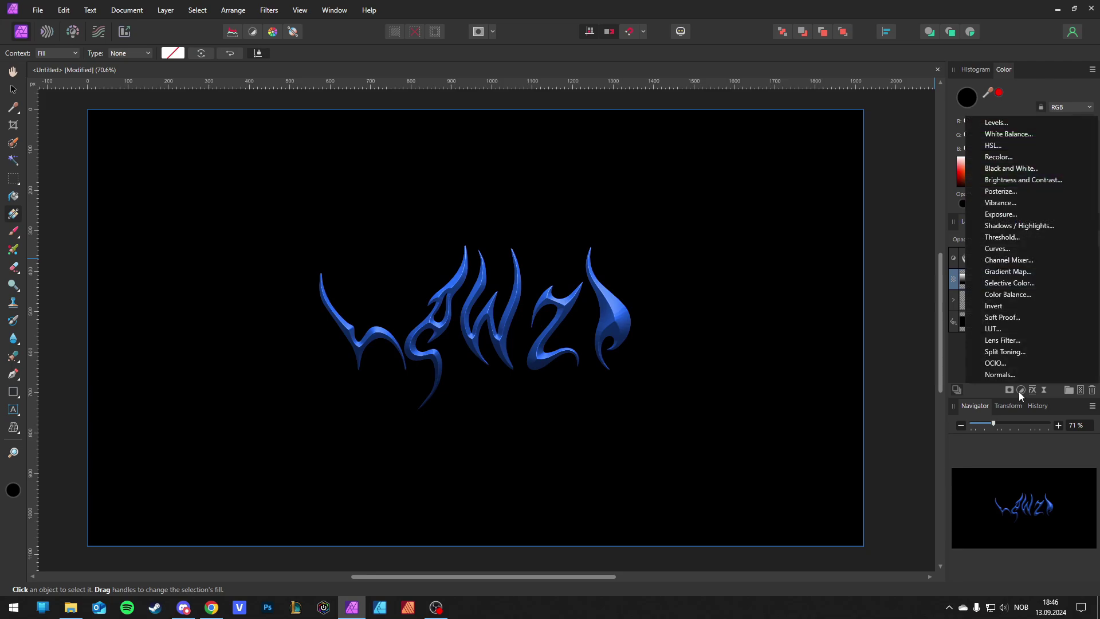
{"action": "left_click", "coordinate": [1005, 249]}
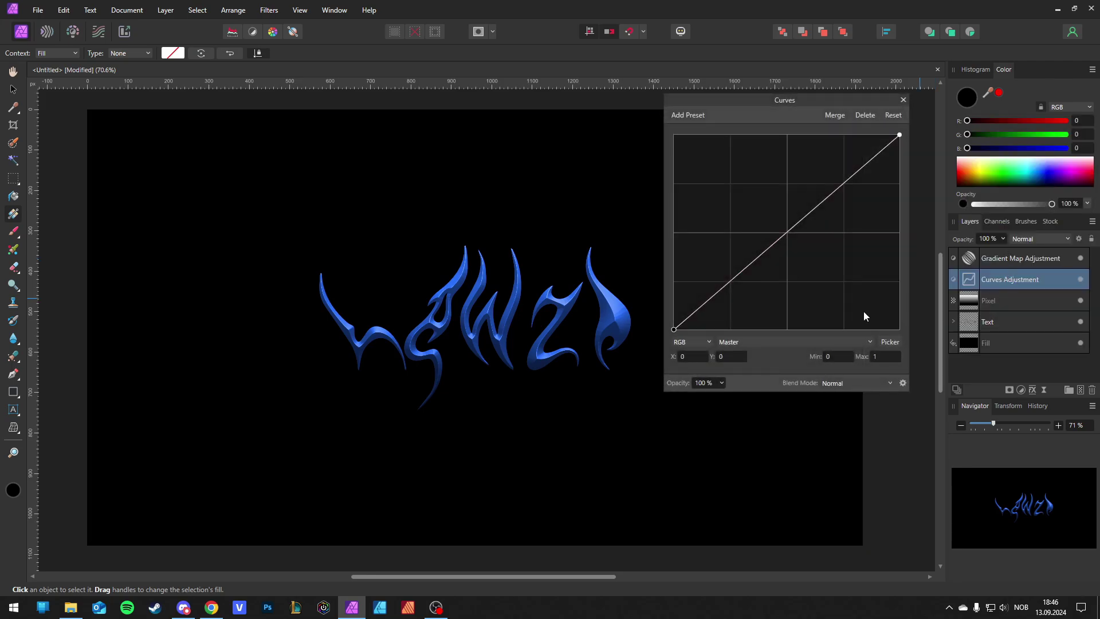
{"action": "mouse_move", "coordinate": [723, 291]}
{"action": "left_mouse_down"}
{"action": "mouse_move", "coordinate": [704, 217]}
{"action": "mouse_move", "coordinate": [715, 169]}
{"action": "mouse_move", "coordinate": [741, 197]}
{"action": "mouse_move", "coordinate": [749, 278]}
{"action": "mouse_move", "coordinate": [778, 239]}
{"action": "mouse_move", "coordinate": [780, 205]}
{"action": "mouse_move", "coordinate": [810, 216]}
{"action": "mouse_move", "coordinate": [803, 279]}
{"action": "mouse_move", "coordinate": [831, 240]}
{"action": "mouse_move", "coordinate": [829, 221]}
{"action": "left_mouse_up"}
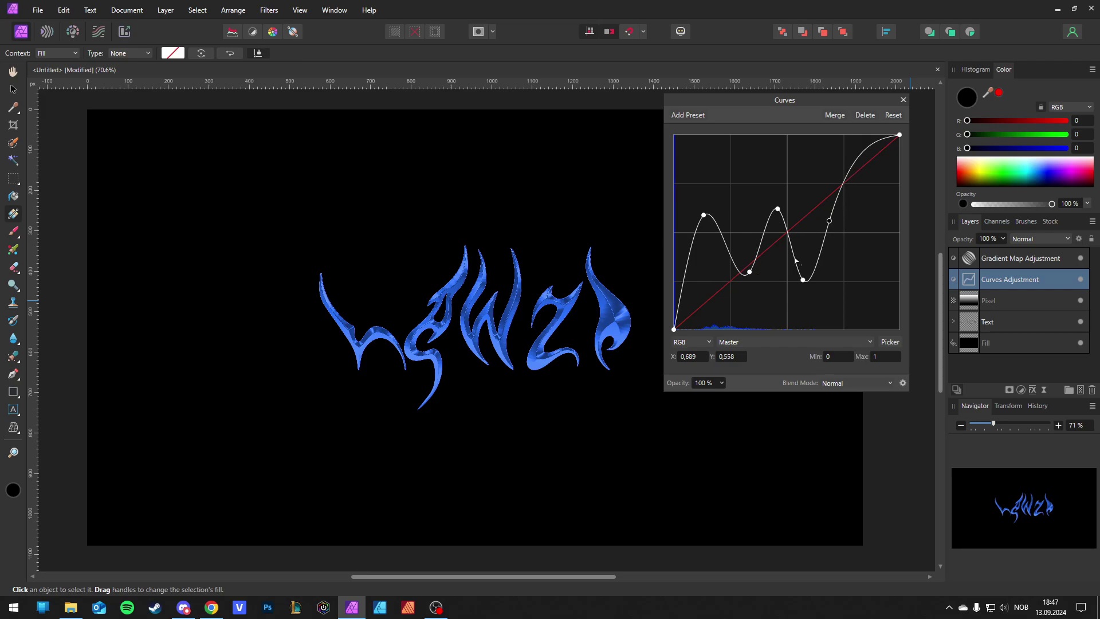
{"action": "left_click_drag", "start_coordinate": [858, 163], "coordinate": [857, 293]}
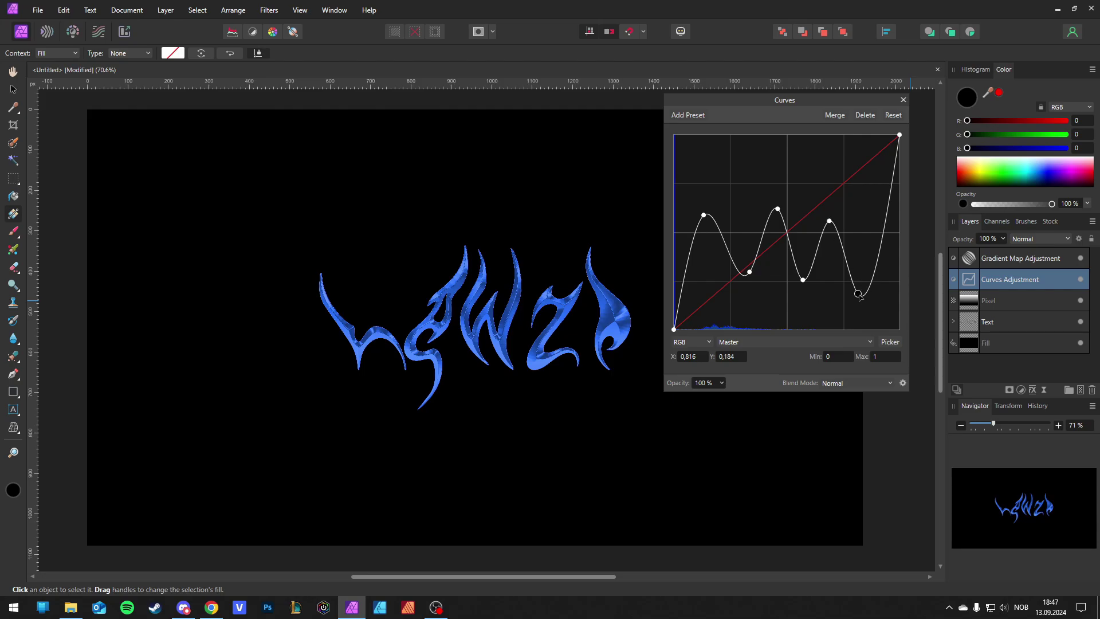
{"action": "key", "text": "Delete"}
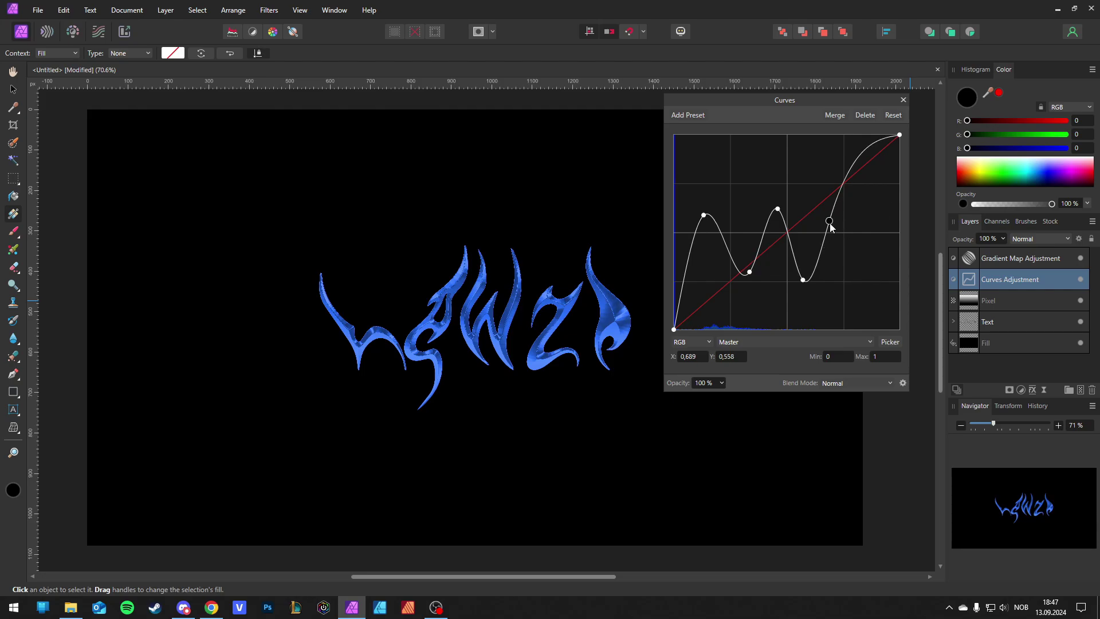
{"action": "left_click_drag", "start_coordinate": [830, 224], "coordinate": [844, 191]}
Shape the curve into alternating peaks and valleys for a chrome sheen
{"action": "left_click_drag", "start_coordinate": [704, 216], "coordinate": [731, 220]}
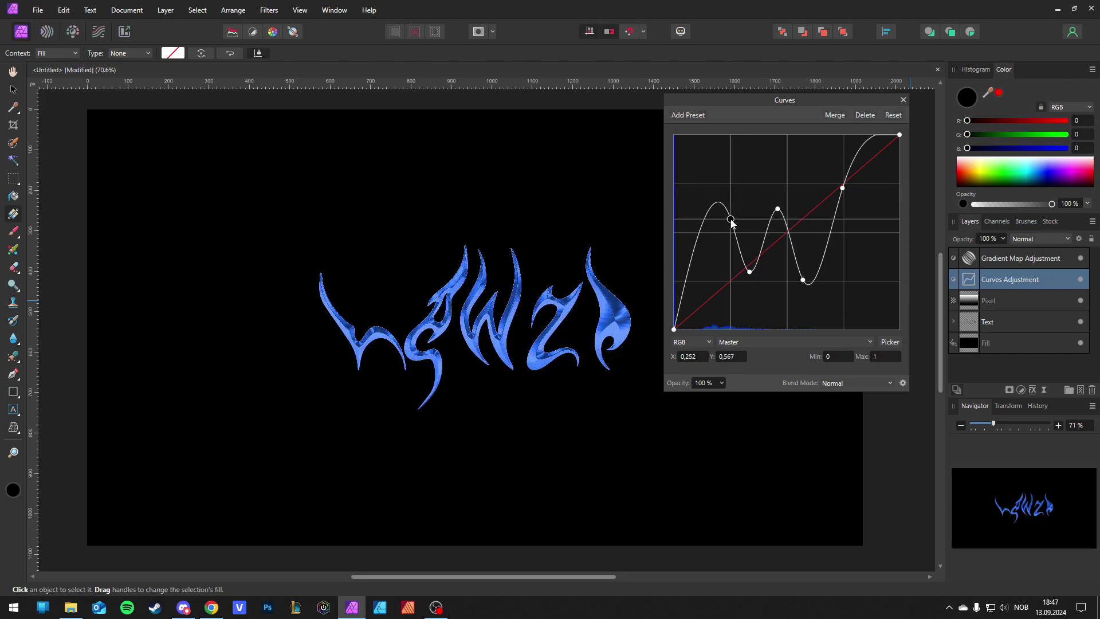
{"action": "left_click_drag", "start_coordinate": [750, 272], "coordinate": [772, 310]}
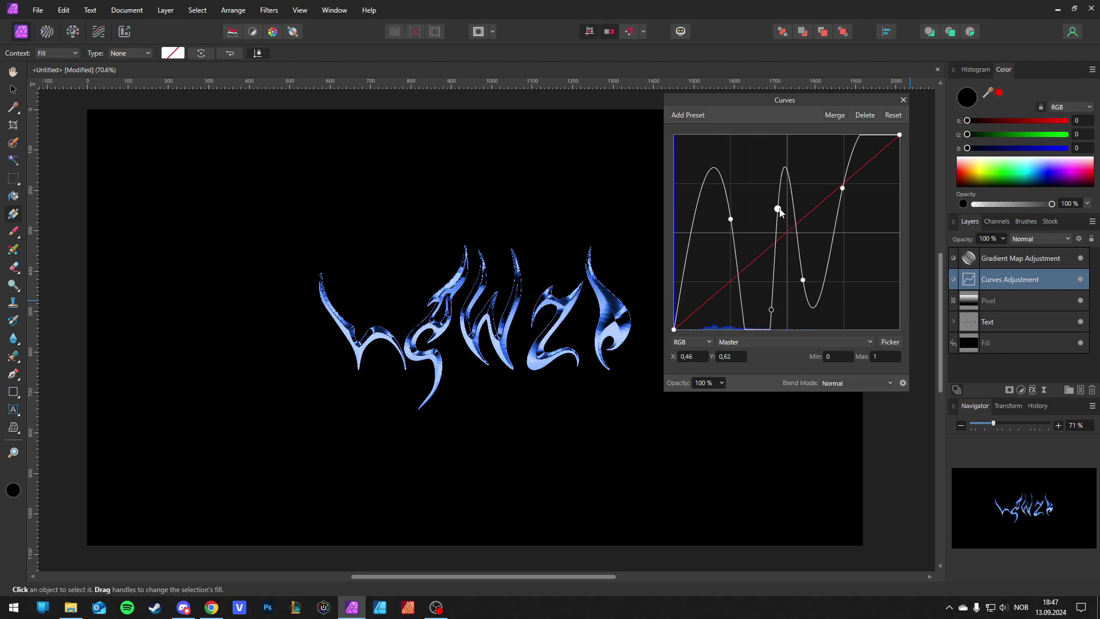
{"action": "left_click_drag", "start_coordinate": [777, 208], "coordinate": [795, 191]}
{"action": "left_click_drag", "start_coordinate": [774, 310], "coordinate": [753, 290]}
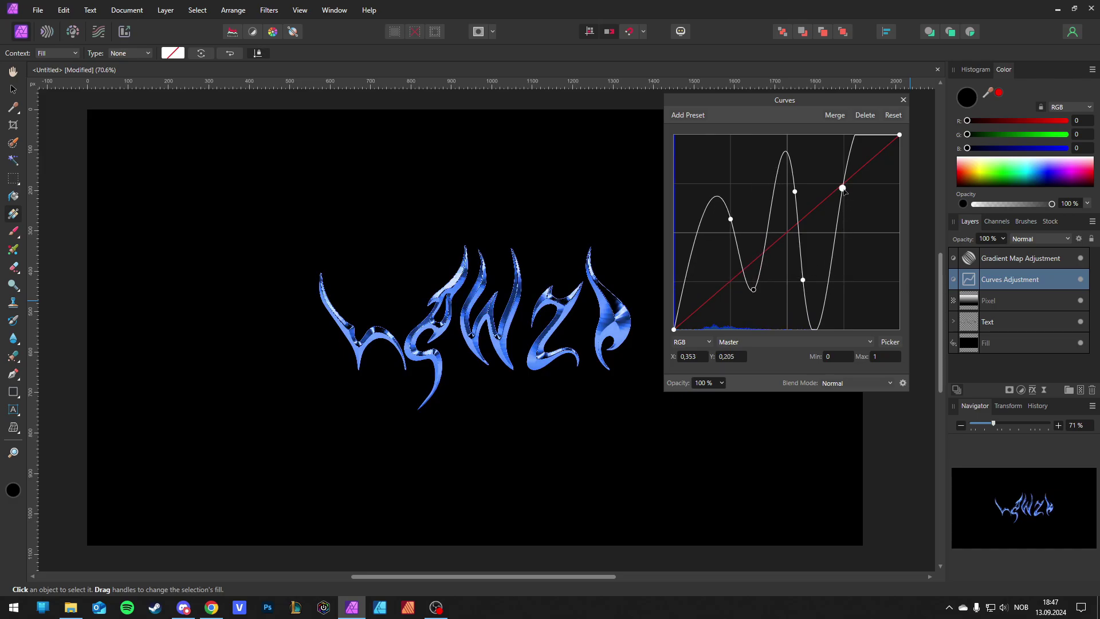
{"action": "left_click_drag", "start_coordinate": [843, 189], "coordinate": [865, 199]}
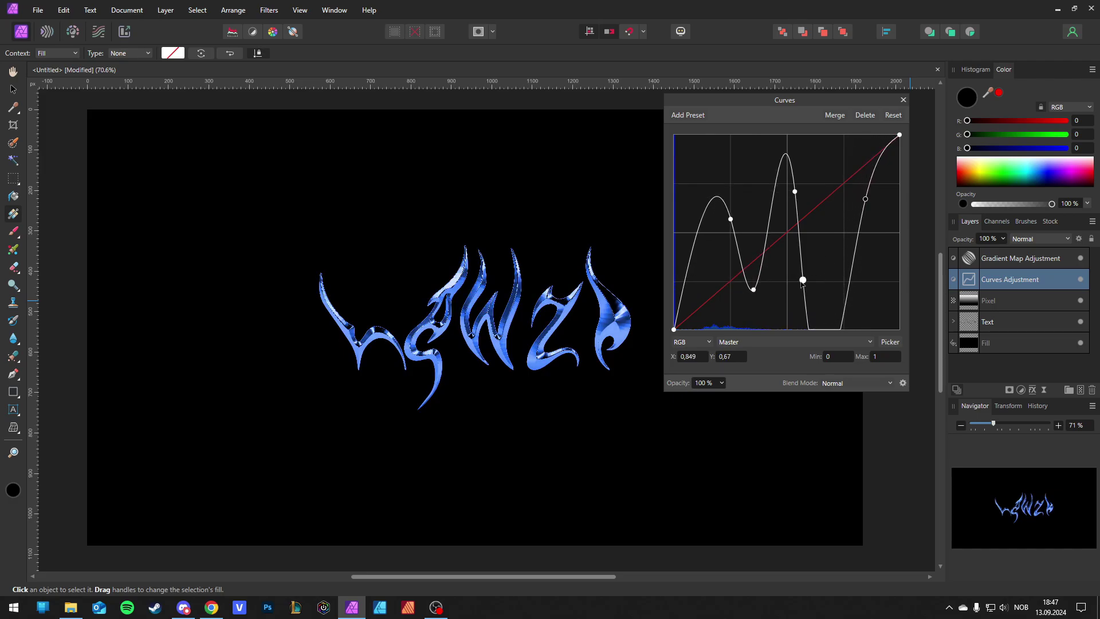
{"action": "mouse_move", "coordinate": [803, 281]}
{"action": "left_mouse_down"}
{"action": "mouse_move", "coordinate": [818, 297]}
{"action": "mouse_move", "coordinate": [820, 287]}
{"action": "left_mouse_up"}
{"action": "left_click_drag", "start_coordinate": [732, 220], "coordinate": [722, 182]}
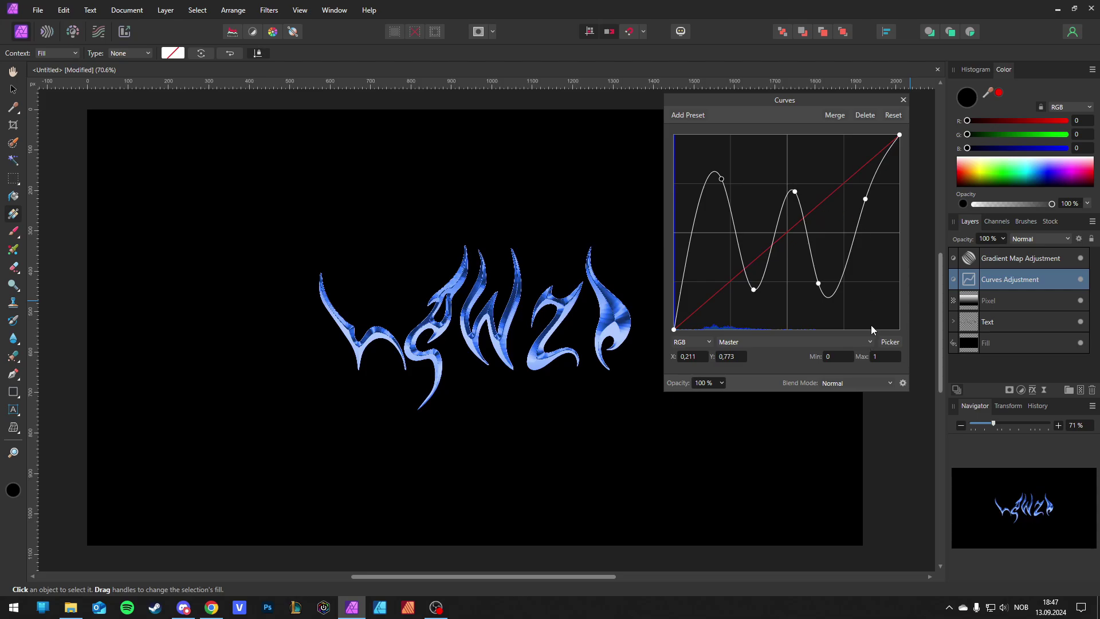
{"action": "left_click", "coordinate": [903, 100]}
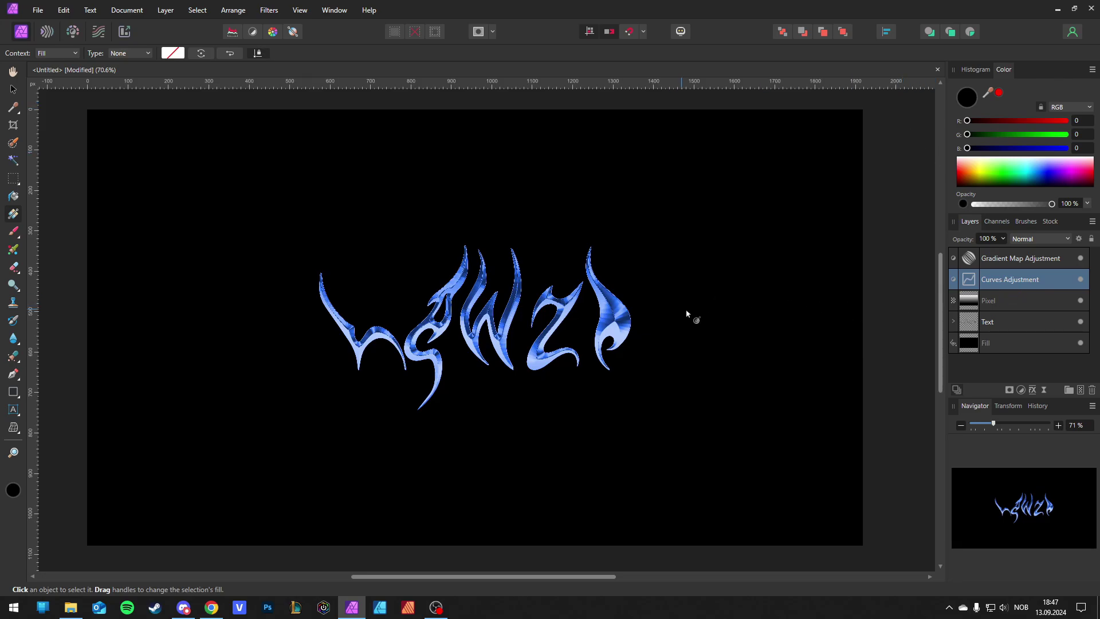
{"action": "scroll", "coordinate": [618, 330], "scroll_direction": "up", "scroll_amount": 1}
{"action": "scroll", "coordinate": [617, 330], "scroll_direction": "up", "scroll_amount": 5}
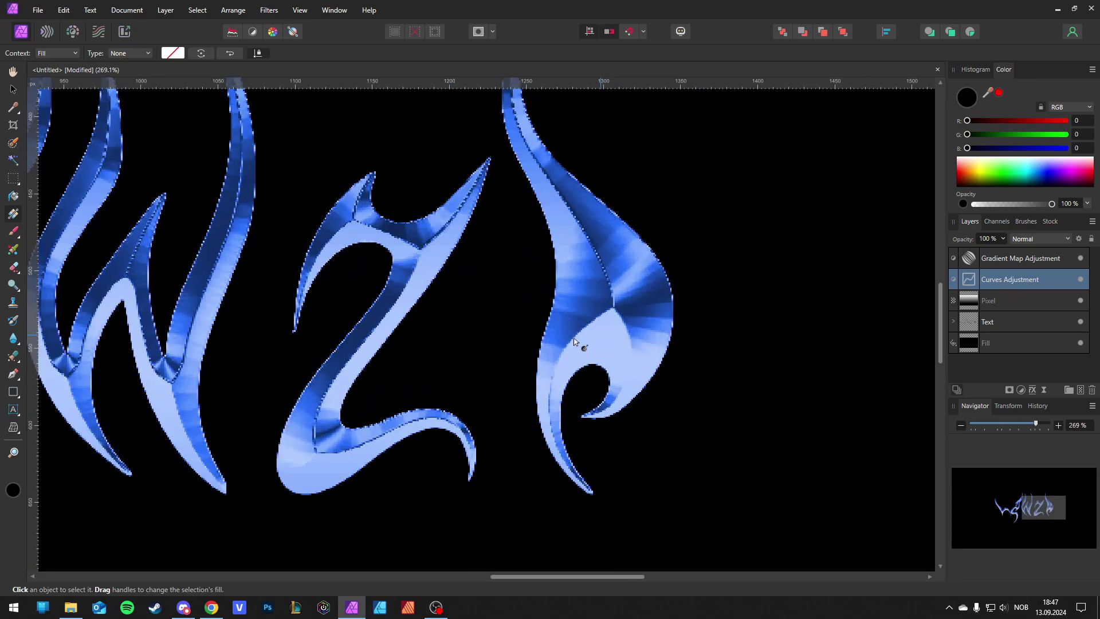
{"action": "left_click_drag", "start_coordinate": [588, 579], "coordinate": [520, 577]}
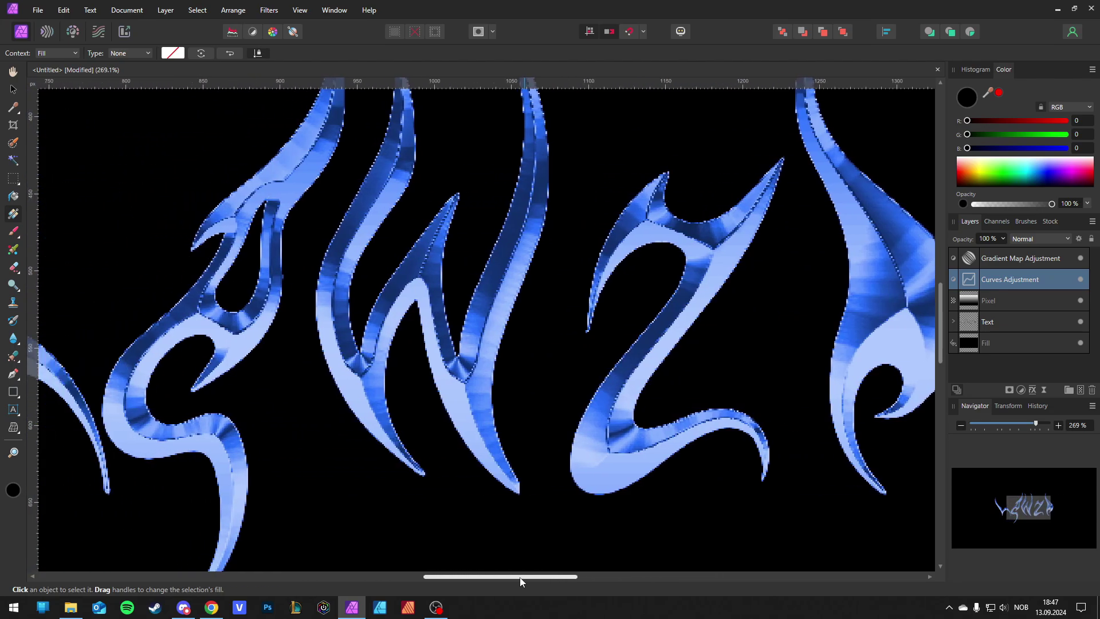
{"action": "scroll", "coordinate": [580, 387], "scroll_direction": "down", "scroll_amount": 2}
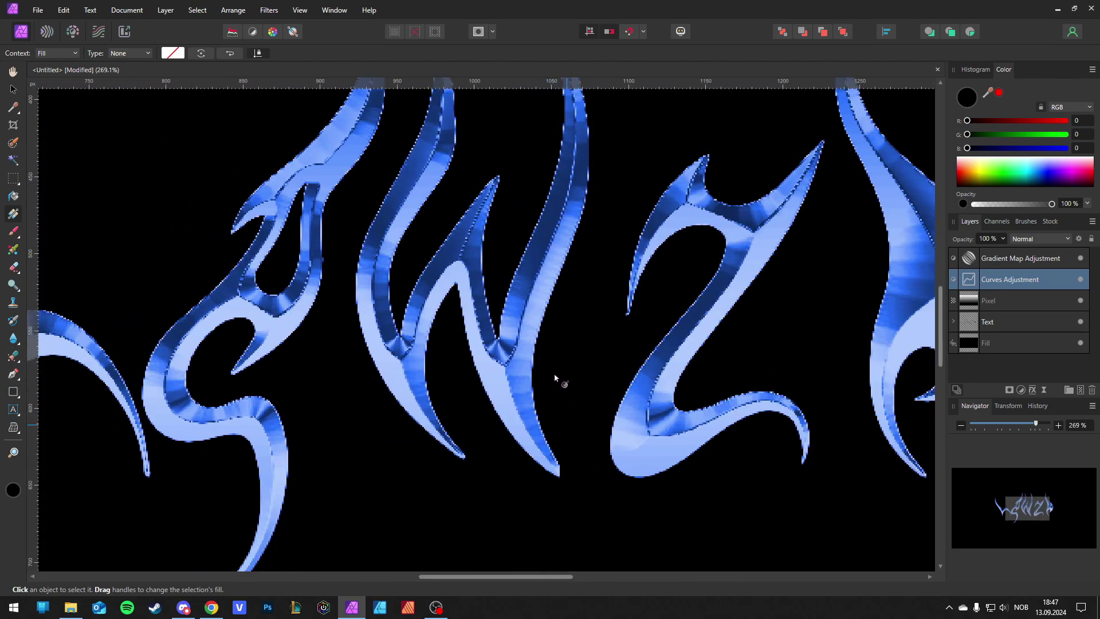
{"action": "scroll", "coordinate": [418, 405], "scroll_direction": "down", "scroll_amount": 2}
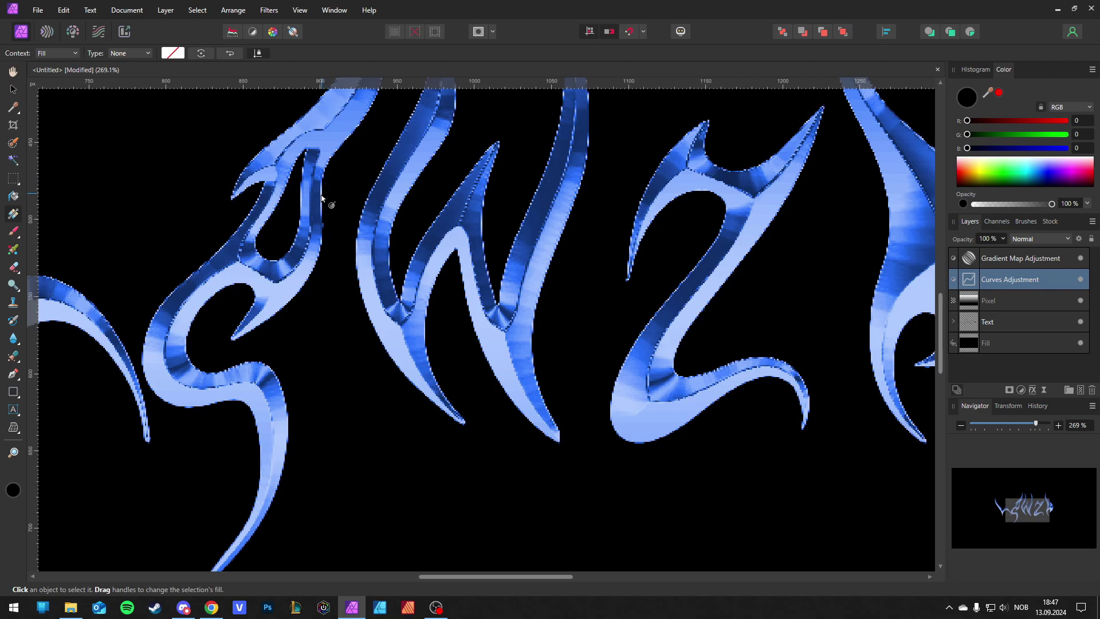
{"action": "scroll", "coordinate": [458, 369], "scroll_direction": "down", "scroll_amount": 2}
{"action": "scroll", "coordinate": [458, 369], "scroll_direction": "down", "scroll_amount": 4}
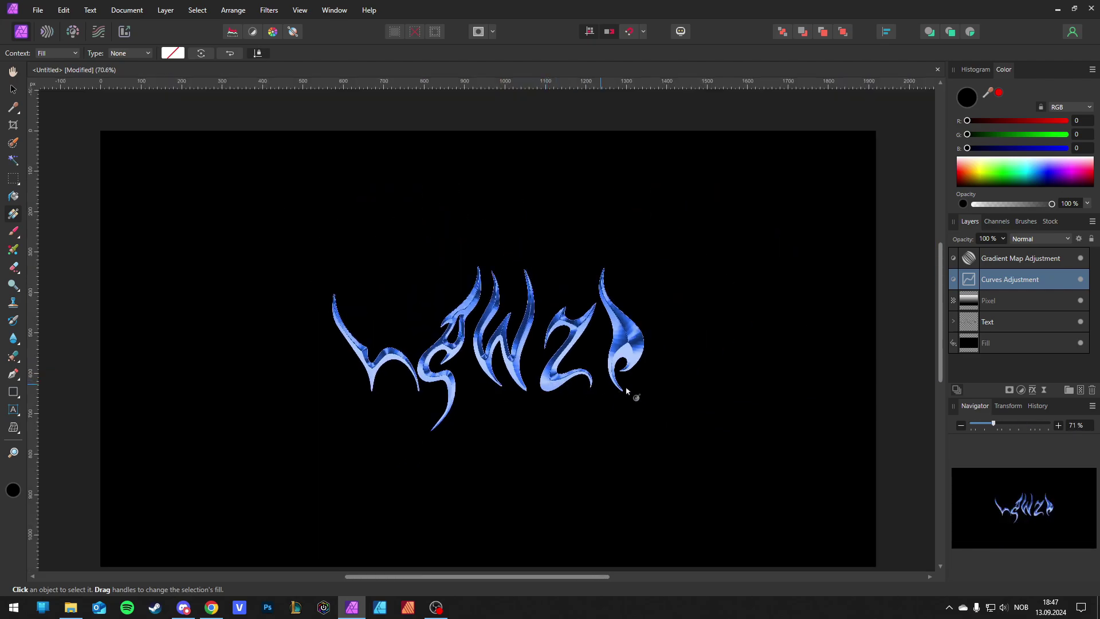
{"action": "scroll", "coordinate": [648, 397], "scroll_direction": "up", "scroll_amount": 1}
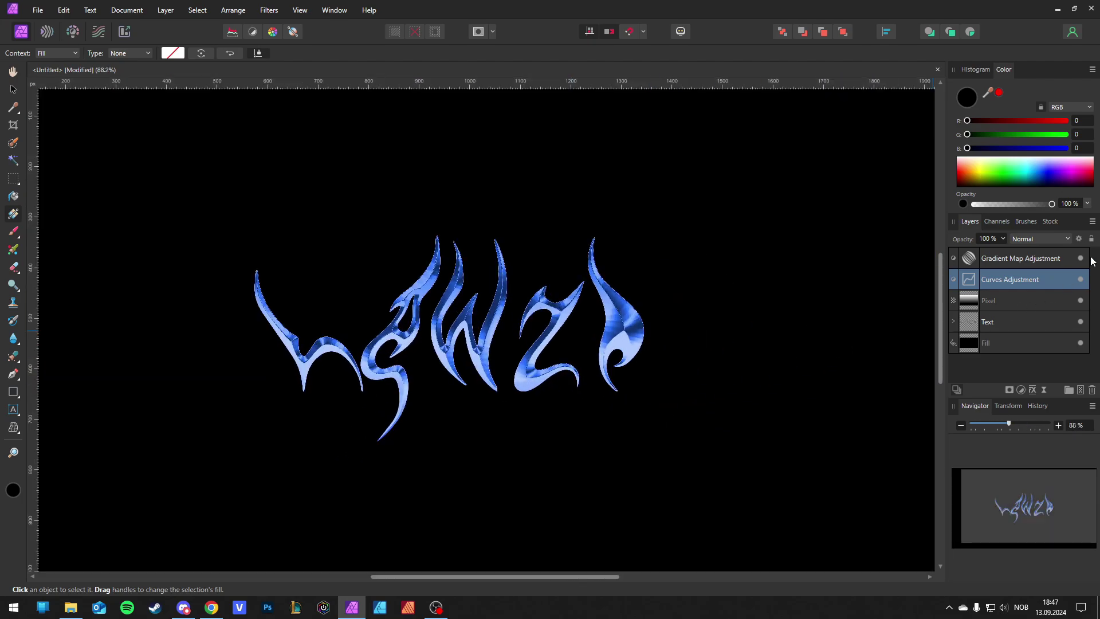
Duplicate the Text group and move the copy to the top of the layer stack
{"action": "left_click", "coordinate": [1004, 324]}
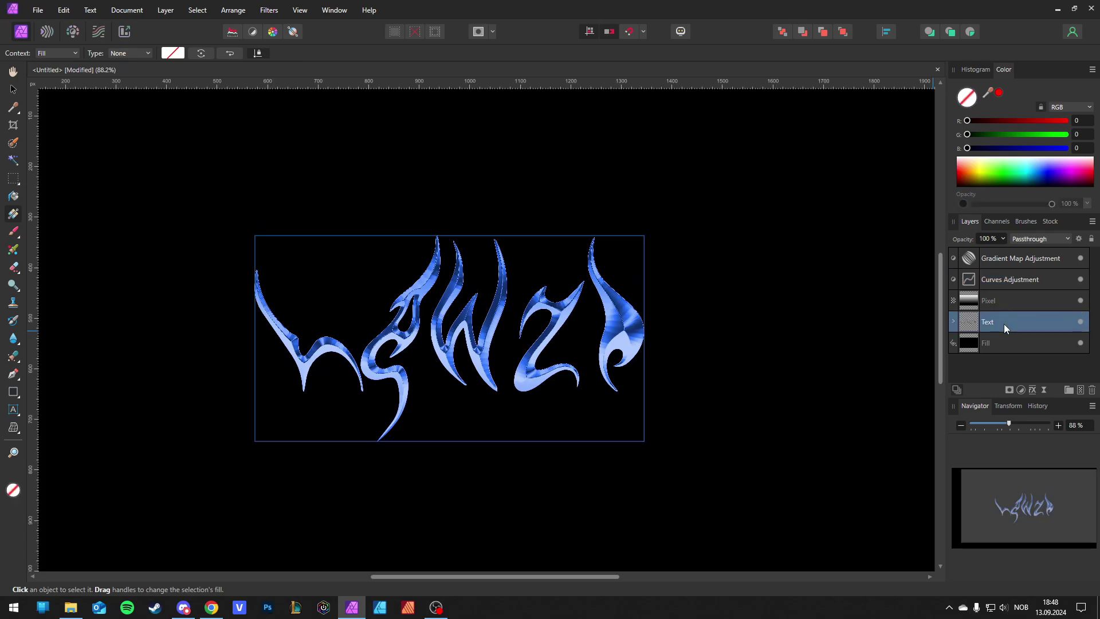
{"action": "key", "text": "ctrl+j"}
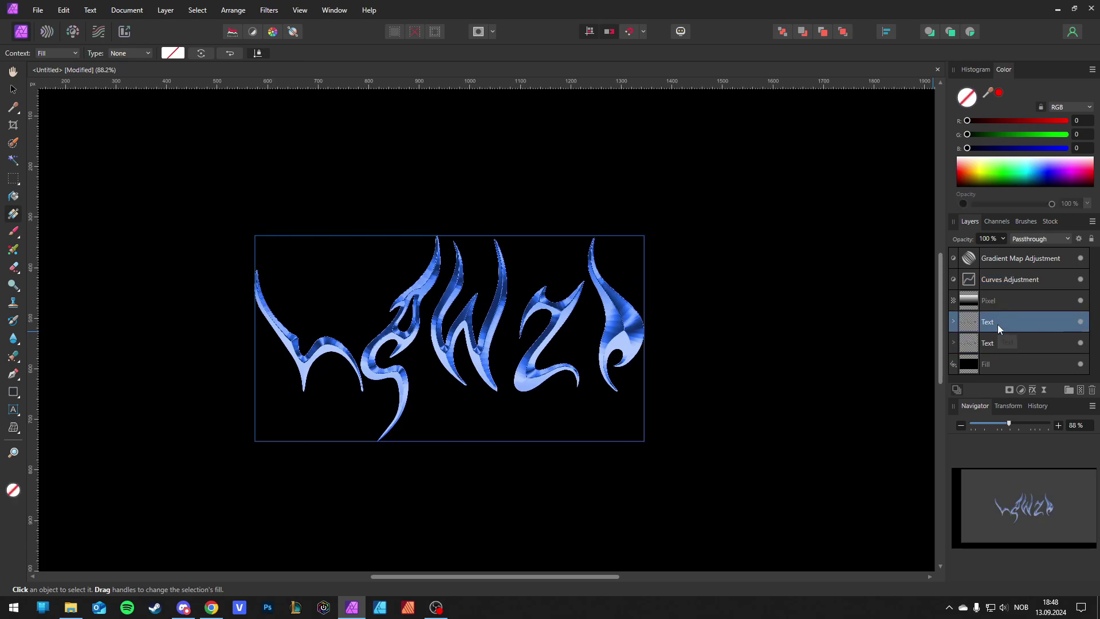
{"action": "left_click_drag", "start_coordinate": [997, 326], "coordinate": [1002, 261]}
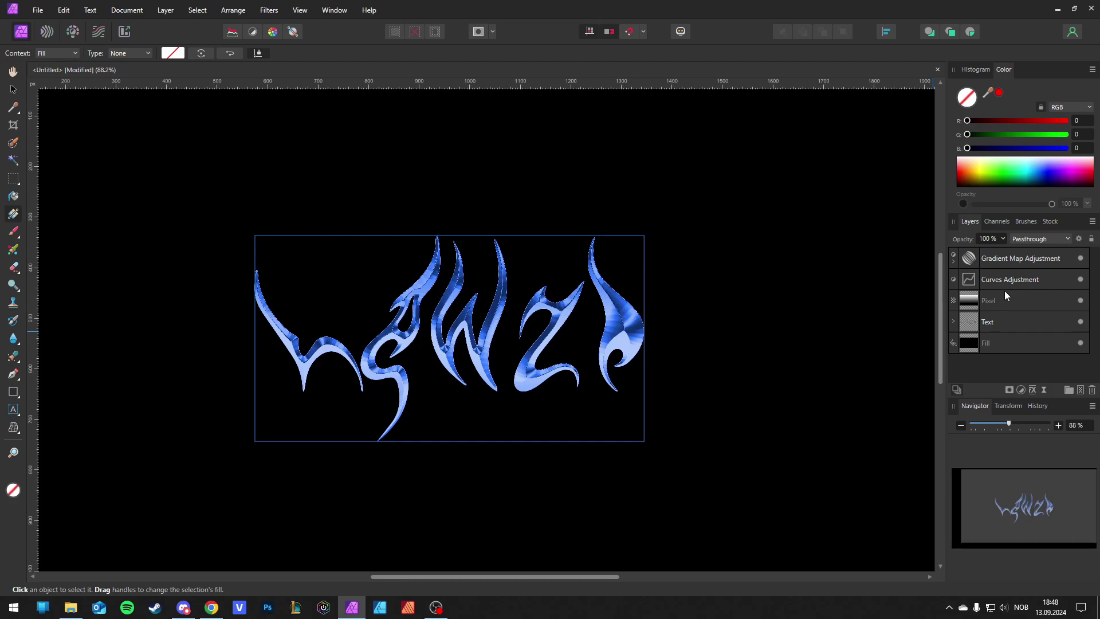
{"action": "key", "text": "ctrl+z"}
{"action": "left_click_drag", "start_coordinate": [1020, 315], "coordinate": [1008, 254]}
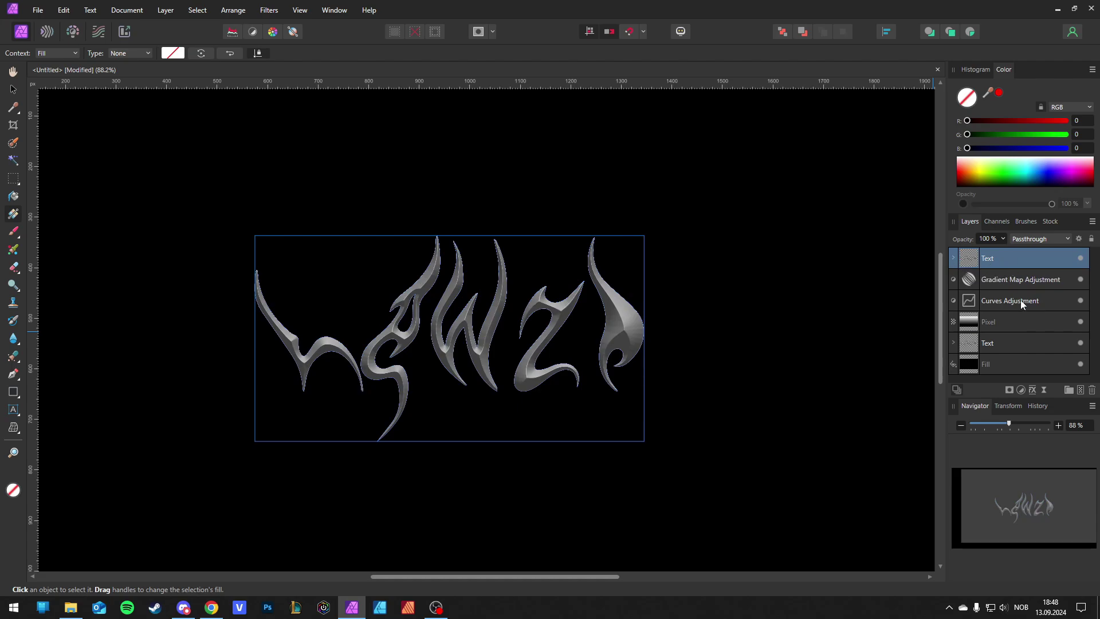
{"action": "left_click", "coordinate": [1032, 391]}
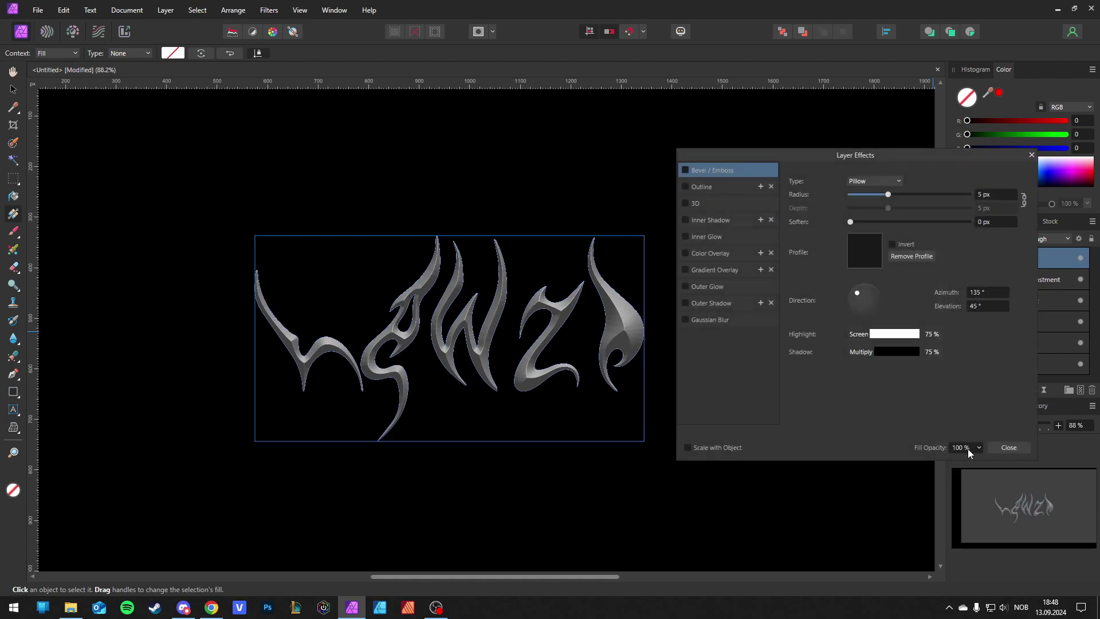
Give the top text copy 0% fill opacity and a 2 px black outline with Center alignment
{"action": "type", "text": "0"}
{"action": "key", "text": "Return"}
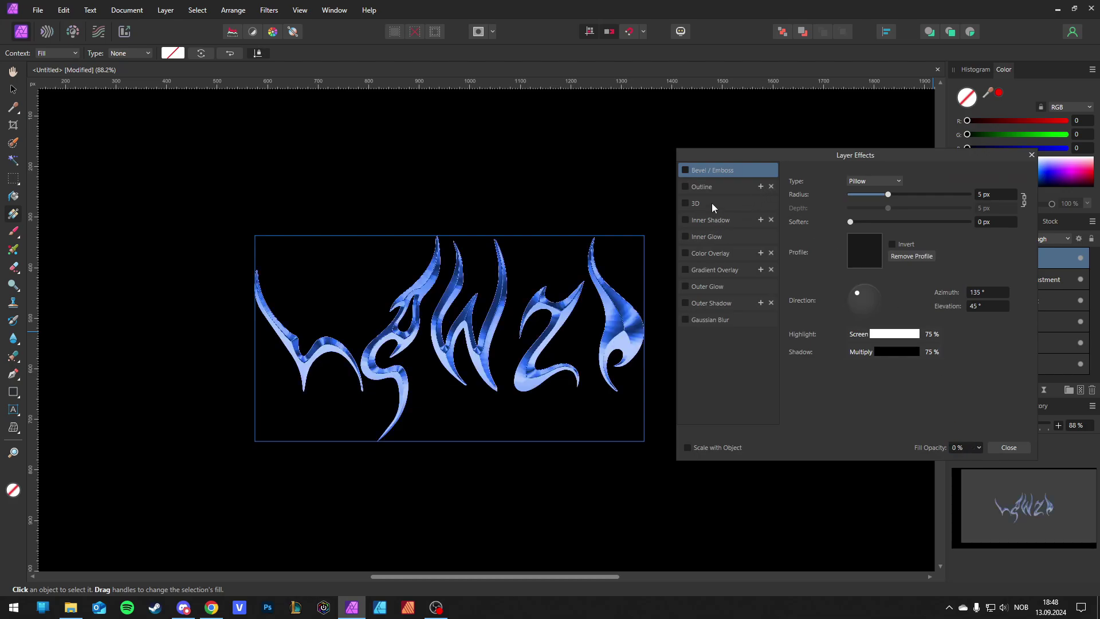
{"action": "left_click", "coordinate": [708, 187]}
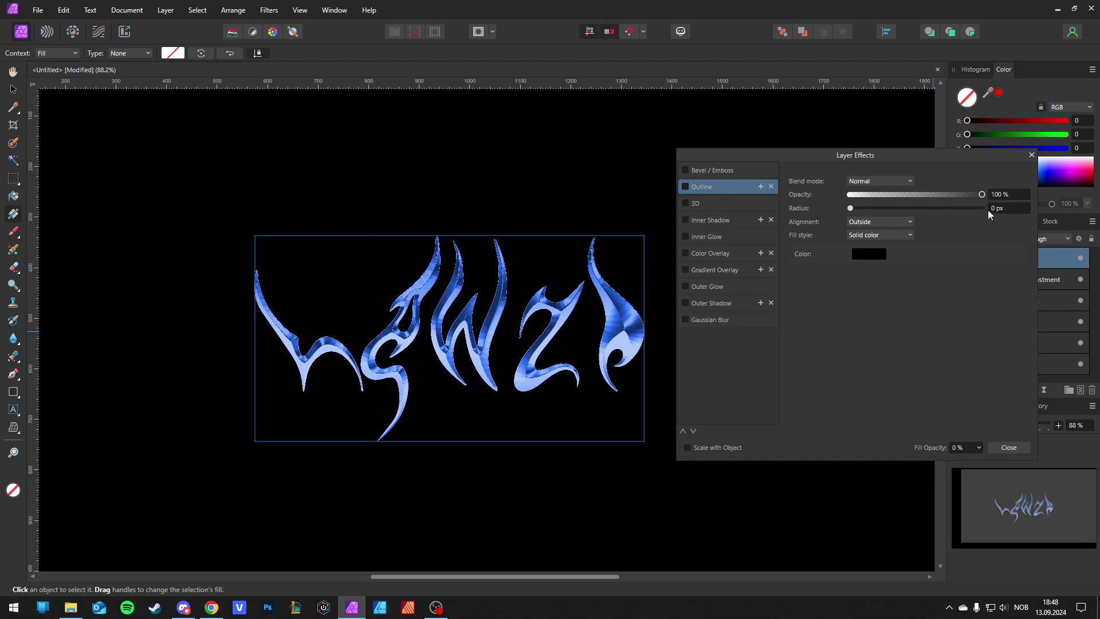
{"action": "type", "text": "2"}
{"action": "key", "text": "Return"}
{"action": "left_click", "coordinate": [891, 223]}
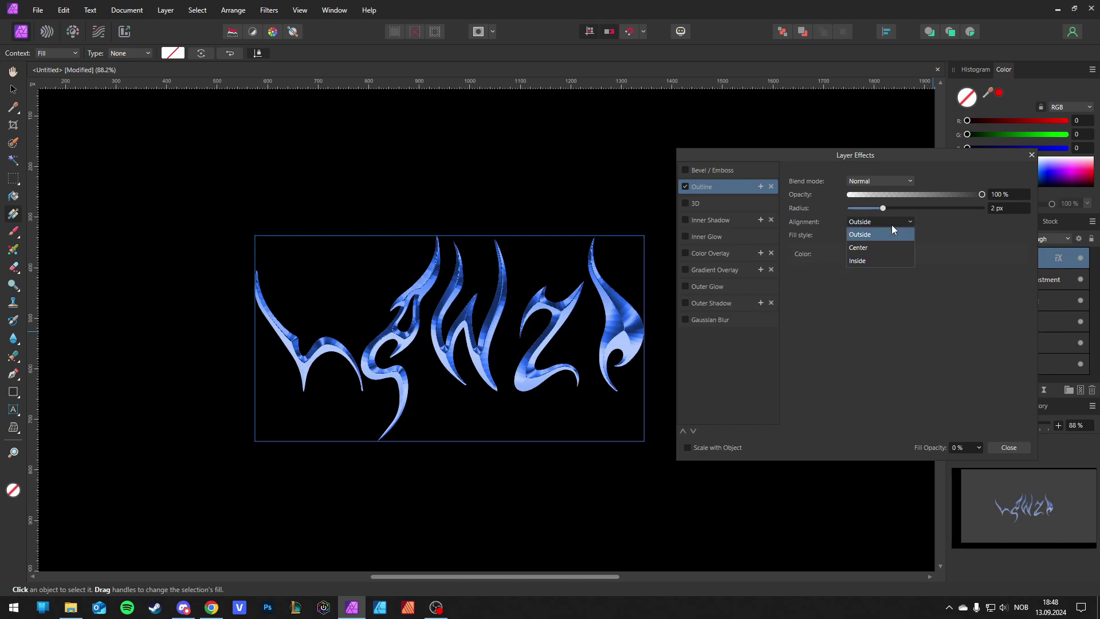
{"action": "left_click", "coordinate": [860, 247]}
{"action": "scroll", "coordinate": [566, 343], "scroll_direction": "up", "scroll_amount": 1}
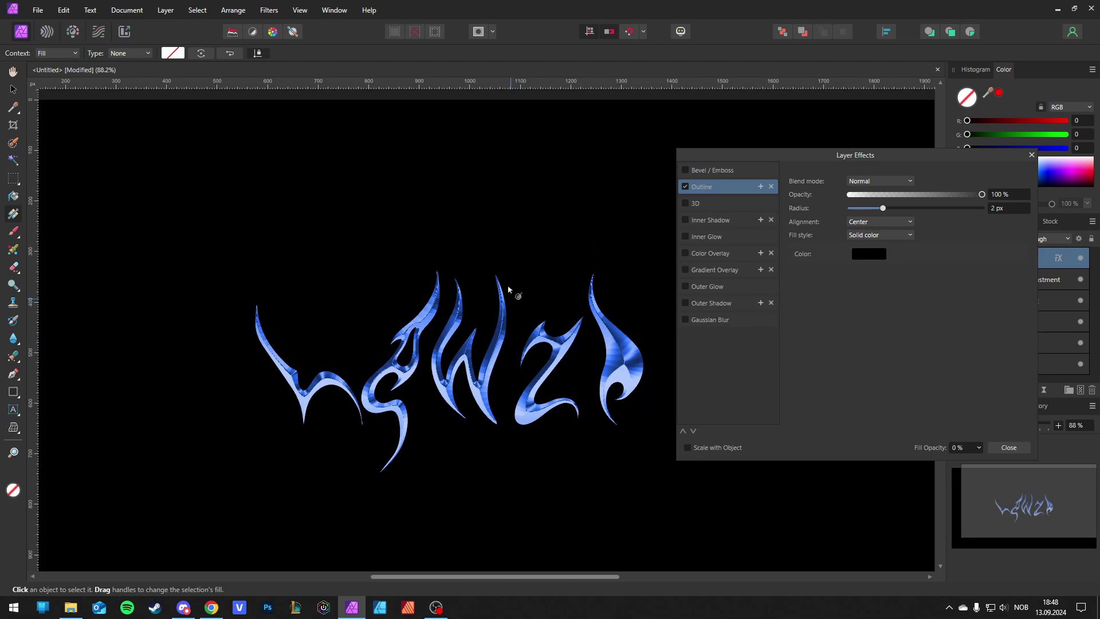
{"action": "scroll", "coordinate": [512, 292], "scroll_direction": "down", "scroll_amount": 1}
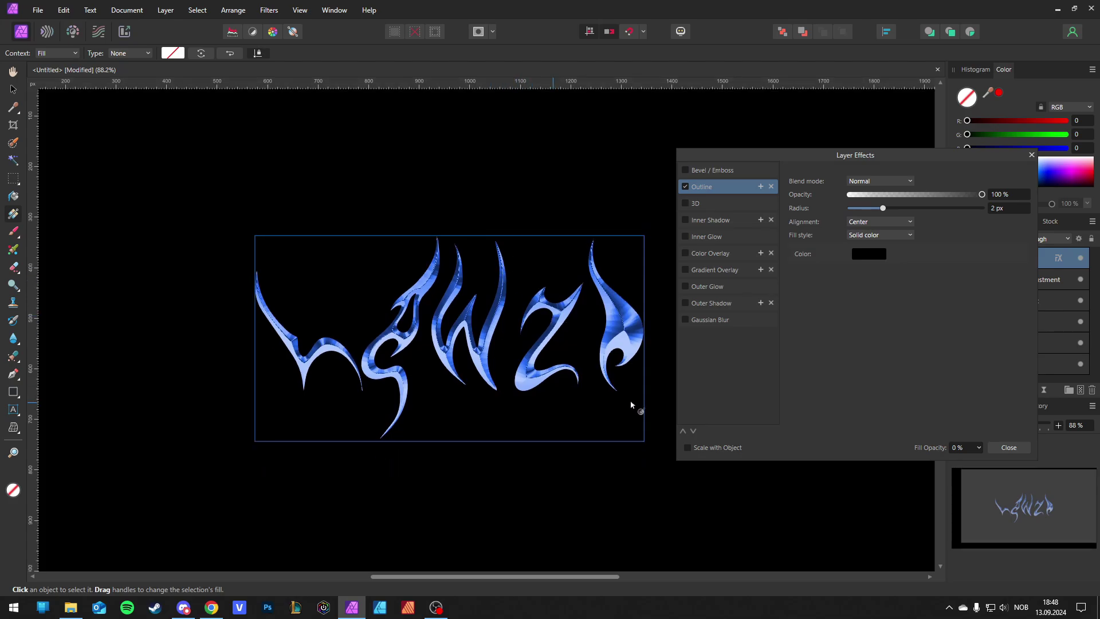
{"action": "left_click", "coordinate": [1009, 449]}
{"action": "scroll", "coordinate": [718, 395], "scroll_direction": "up", "scroll_amount": 1}
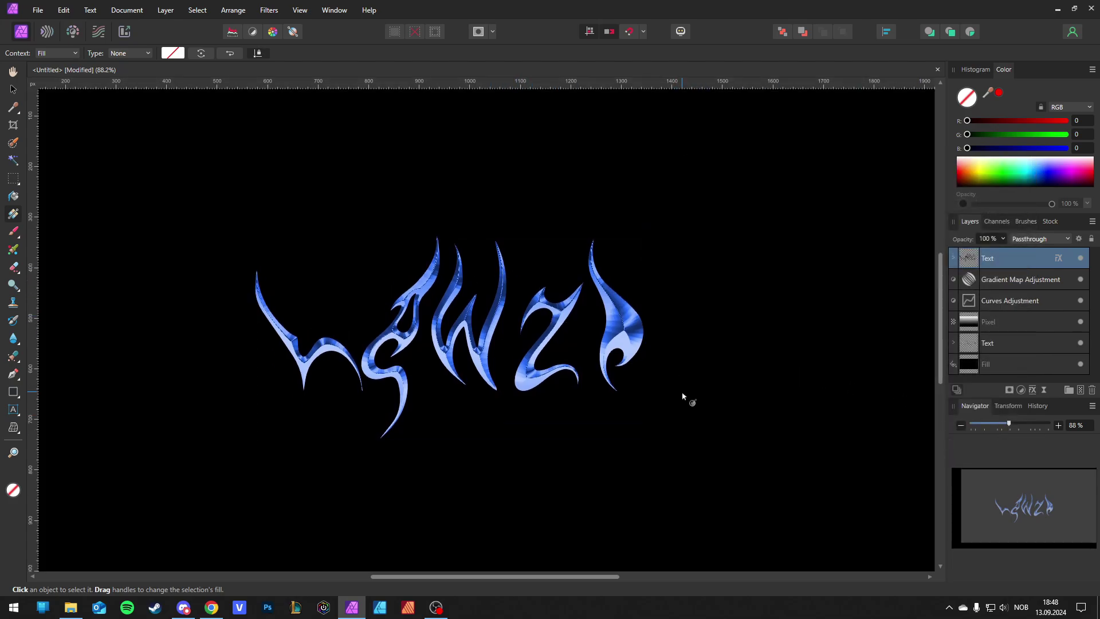
{"action": "scroll", "coordinate": [677, 393], "scroll_direction": "down", "scroll_amount": 2}
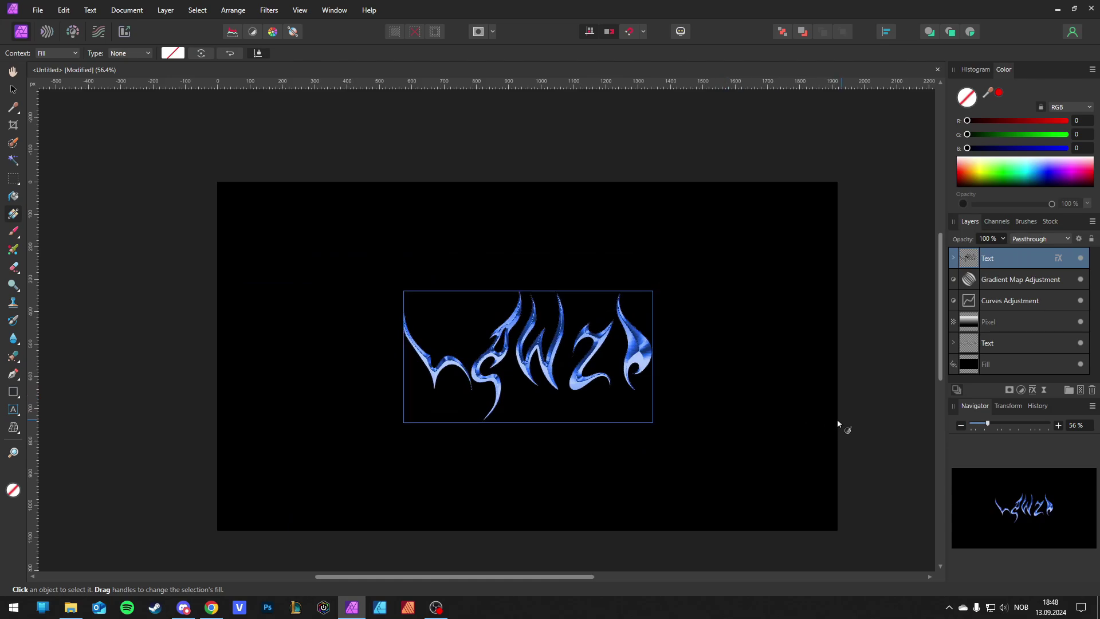